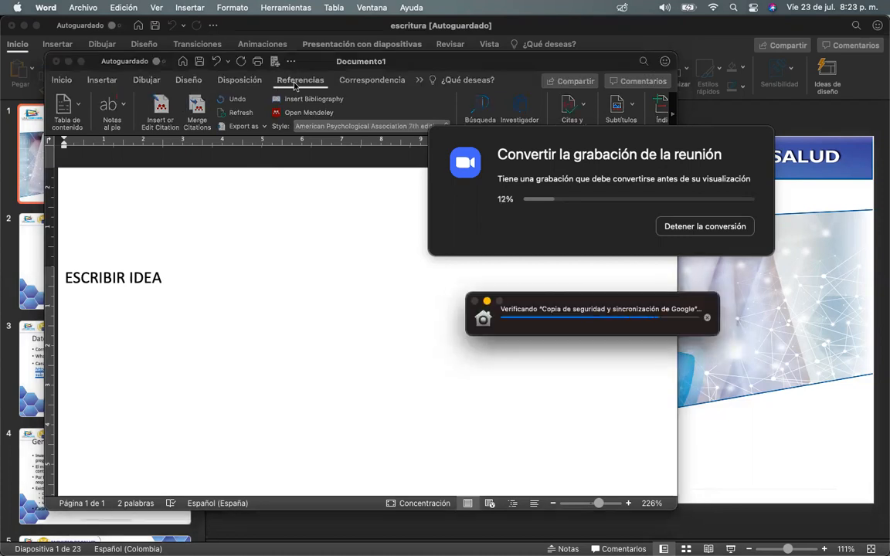
- Search the Mendeley library by author surname and cite the 2017 article "Enseñar a escribir críticamente en la educación superior" after "ESCRIBIR IDEA"
{"action": "left_click", "coordinate": [304, 83]}
{"action": "left_click", "coordinate": [305, 84]}
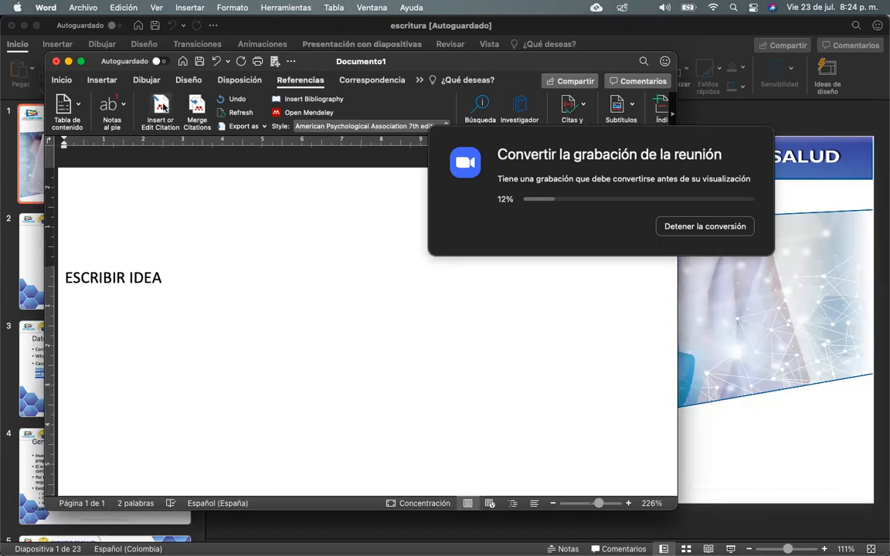
{"action": "left_click", "coordinate": [162, 106]}
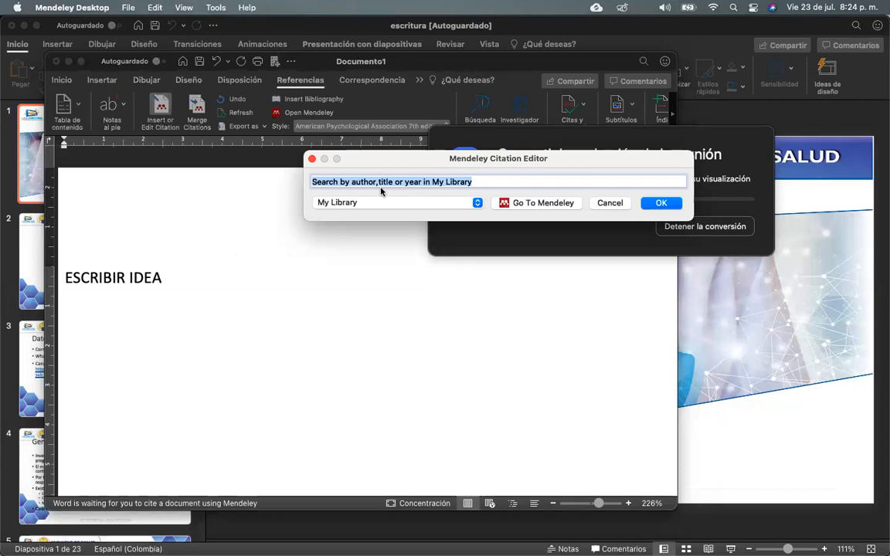
{"action": "type", "text": "BOTERO"}
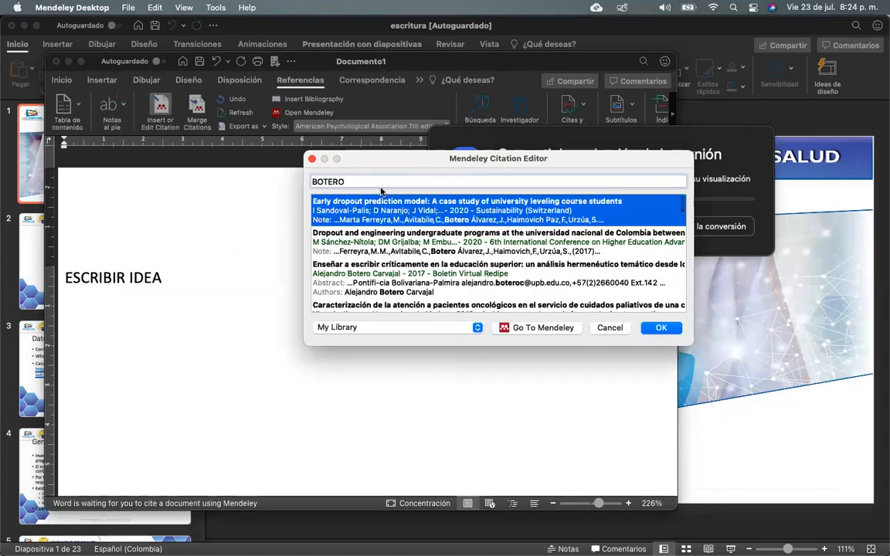
{"action": "type", "text": " CA"}
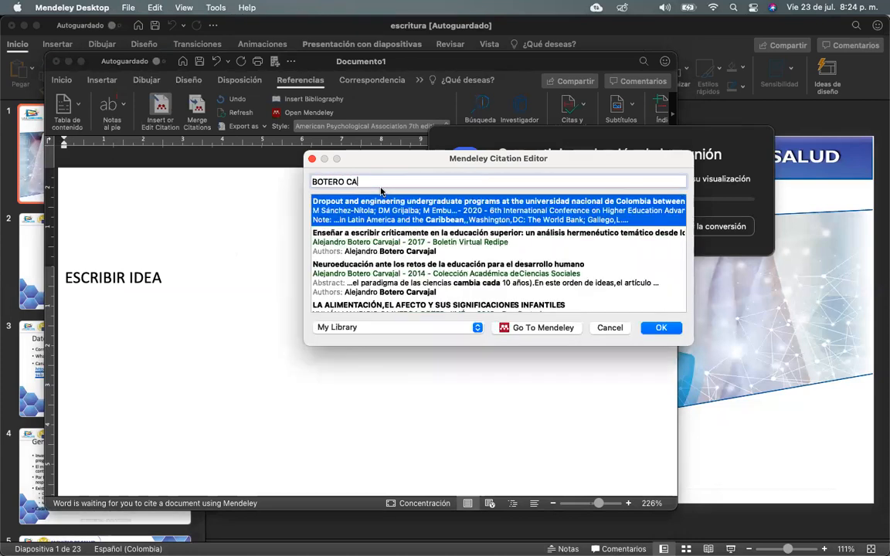
{"action": "type", "text": "R"}
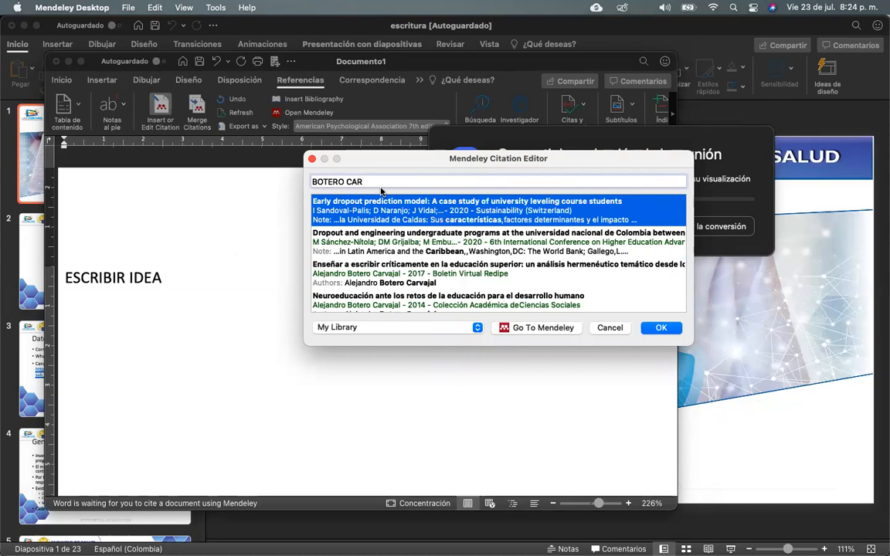
{"action": "left_click", "coordinate": [388, 276]}
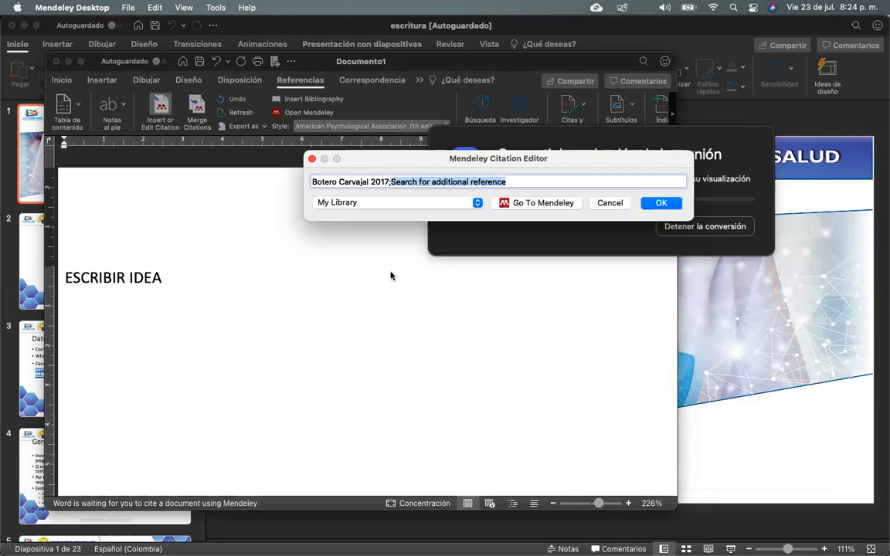
{"action": "left_click", "coordinate": [663, 203]}
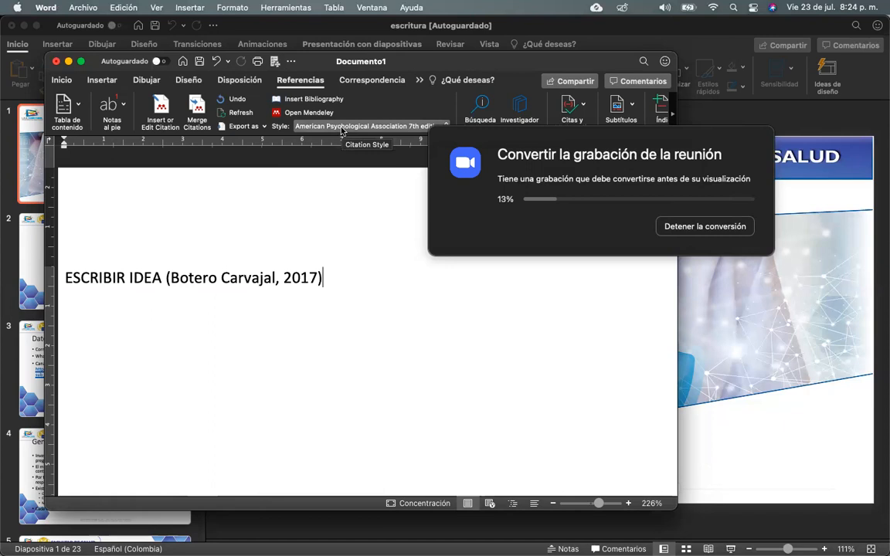
- Change the document's Mendeley citation style to Vancouver
{"action": "left_click", "coordinate": [378, 127]}
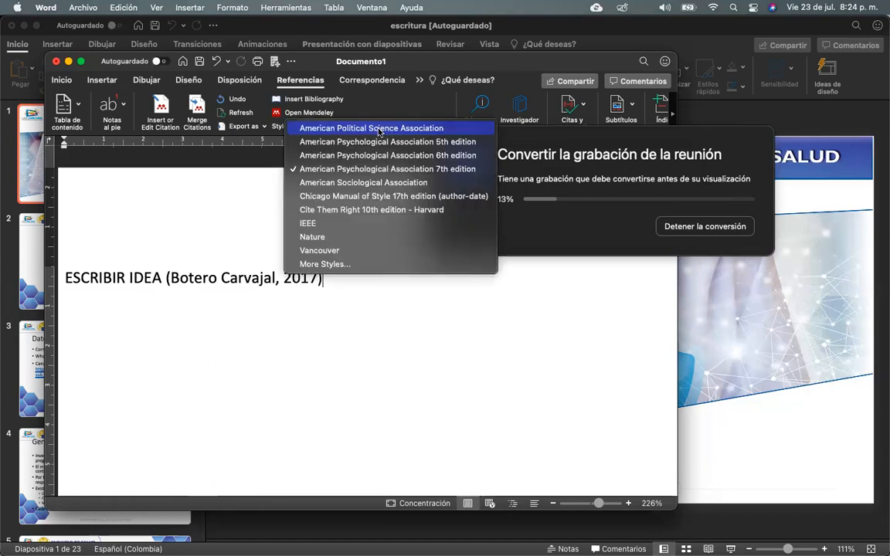
{"action": "left_click", "coordinate": [329, 252]}
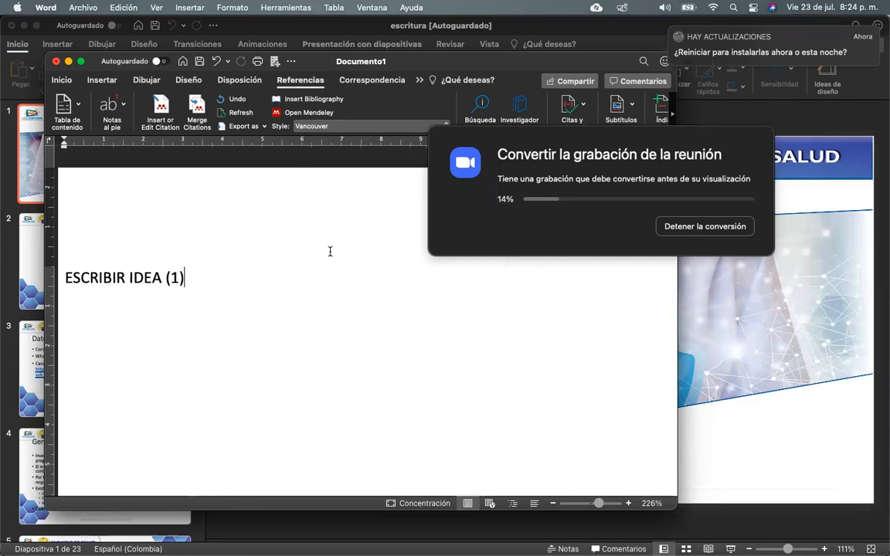
- Add the heading "Referencias" below the cited sentence and insert the Mendeley bibliography beneath it
{"action": "key", "text": "Return"}
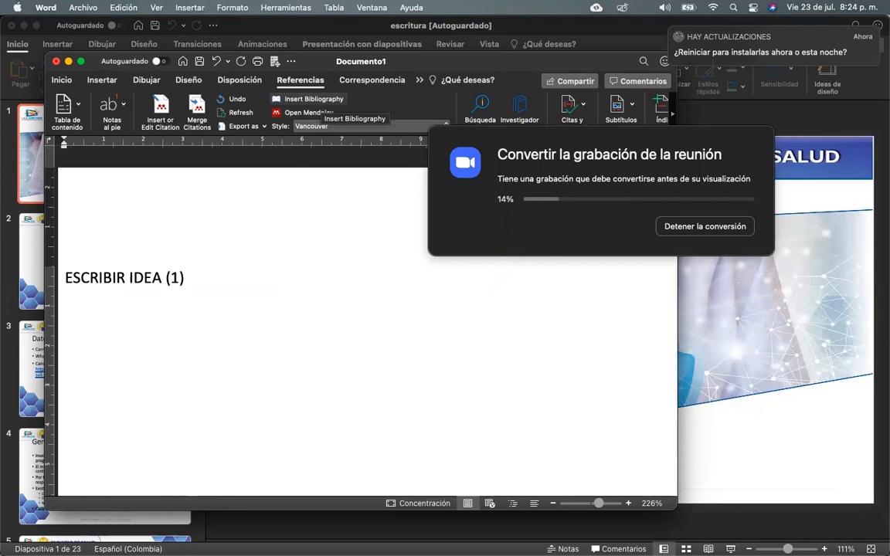
{"action": "type", "text": "REFE"}
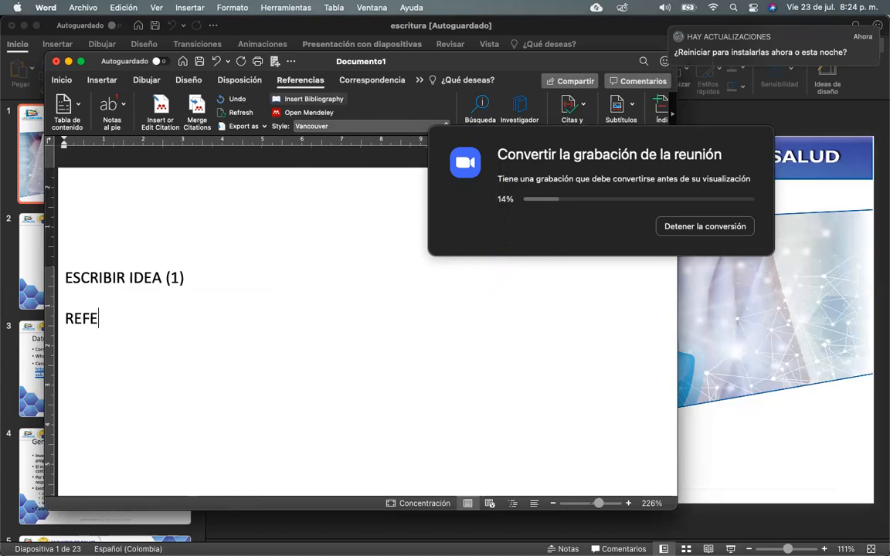
{"action": "key", "text": "BackSpace"}
{"action": "key", "text": "BackSpace"}
{"action": "key", "text": "BackSpace"}
{"action": "type", "text": "re"}
{"action": "key", "text": "BackSpace"}
{"action": "key", "text": "BackSpace"}
{"action": "type", "text": "efr"}
{"action": "key", "text": "BackSpace"}
{"action": "type", "text": "erencias"}
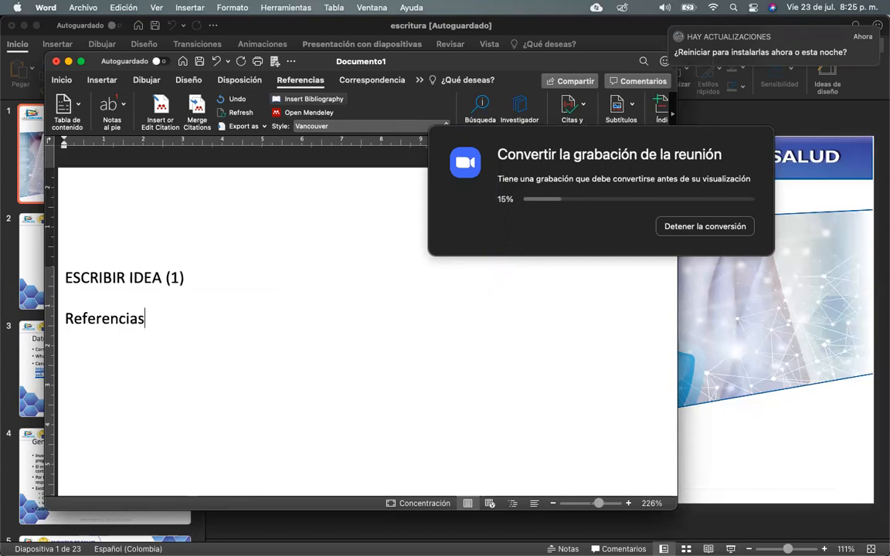
{"action": "key", "text": "Return"}
{"action": "left_click", "coordinate": [332, 103]}
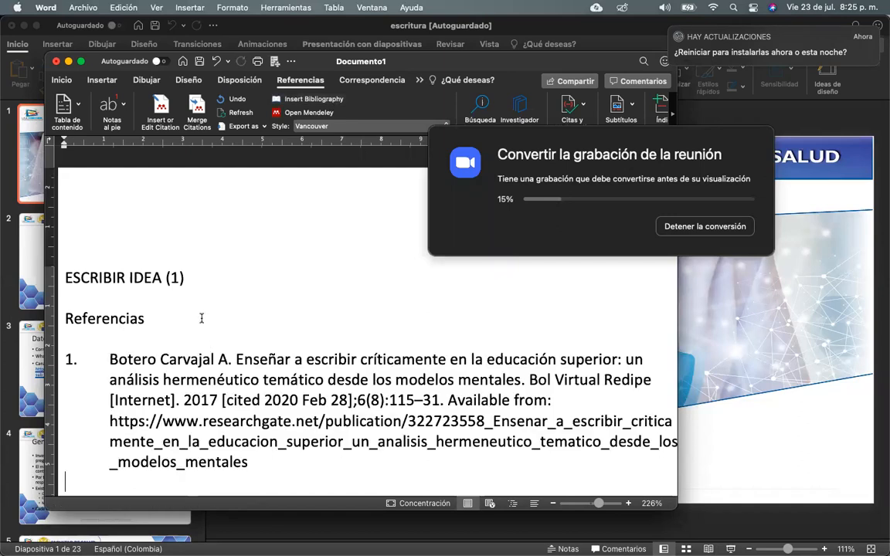
- Add the word "ideas" after the first citation and cite the 2018 work "Lazo social y tacto pedagógico" from the Mendeley library after it
{"action": "left_click", "coordinate": [196, 281]}
{"action": "type", "text": "ideas"}
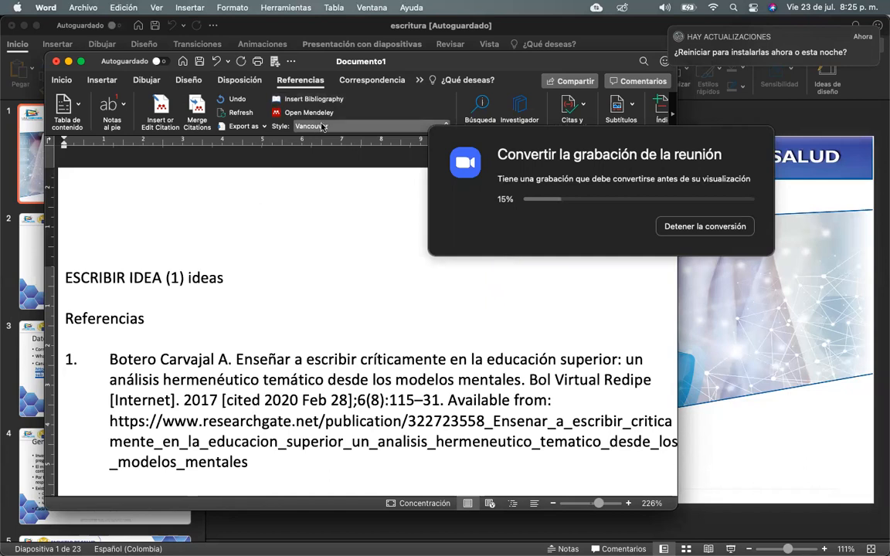
{"action": "left_click", "coordinate": [163, 108]}
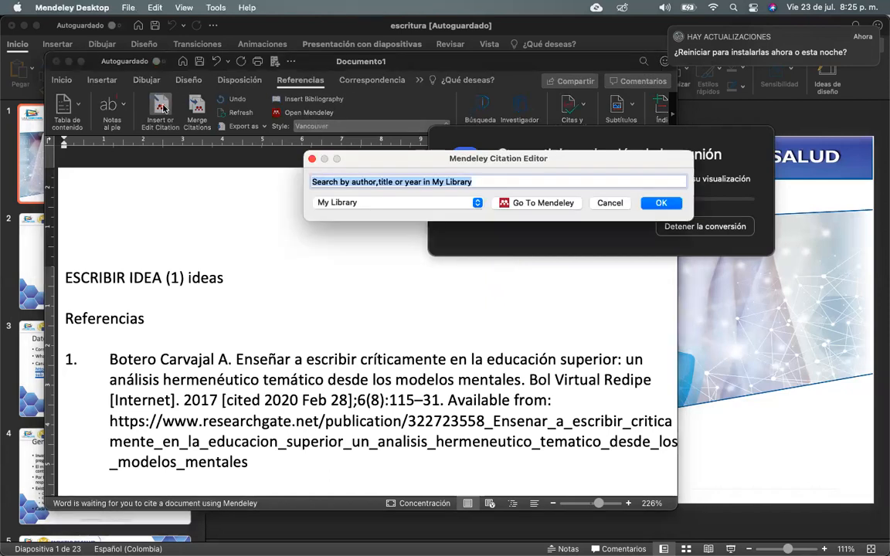
{"action": "type", "text": "jime"}
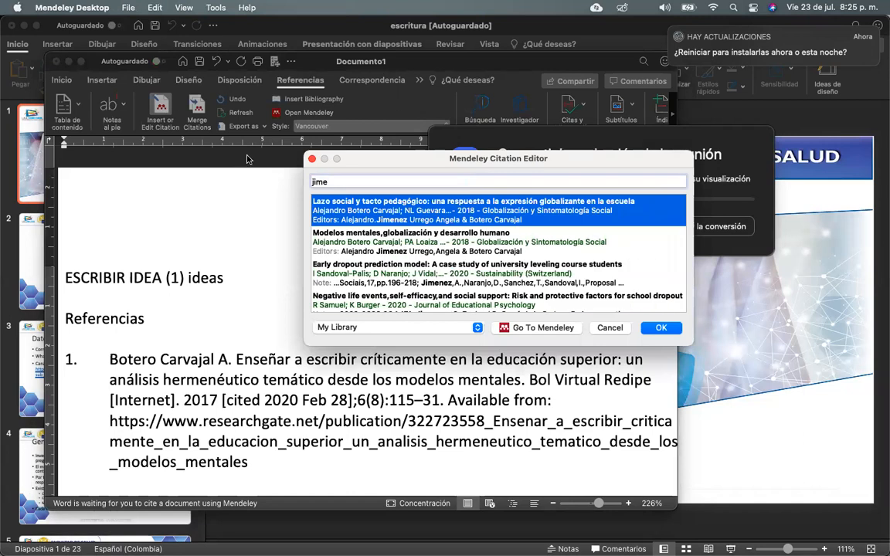
{"action": "left_click", "coordinate": [641, 213]}
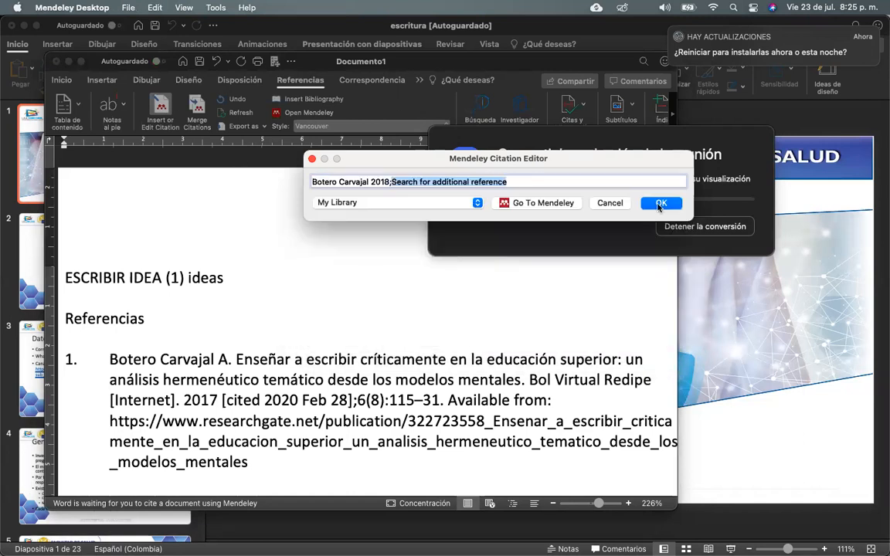
{"action": "left_click", "coordinate": [661, 203]}
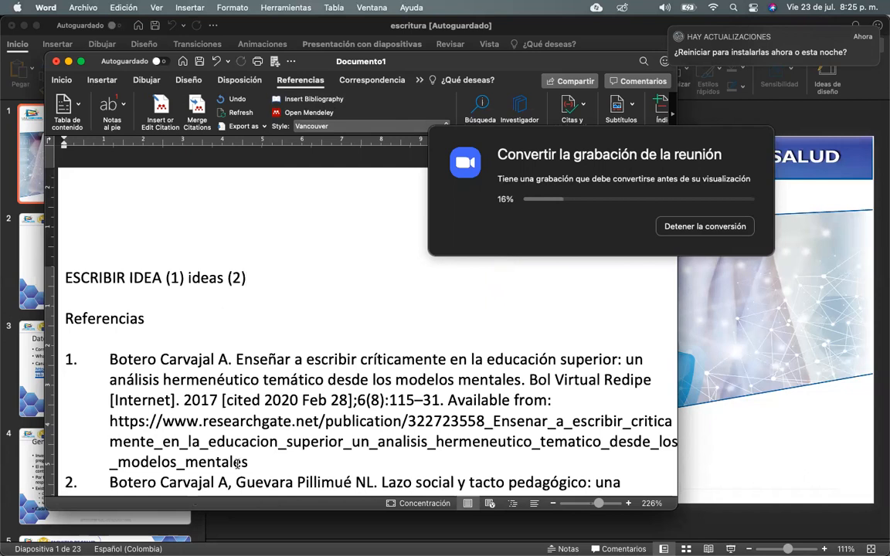
- Set the citation style of the document to American Psychological Association 7th edition
{"action": "scroll", "coordinate": [265, 456], "scroll_direction": "down", "scroll_amount": 2}
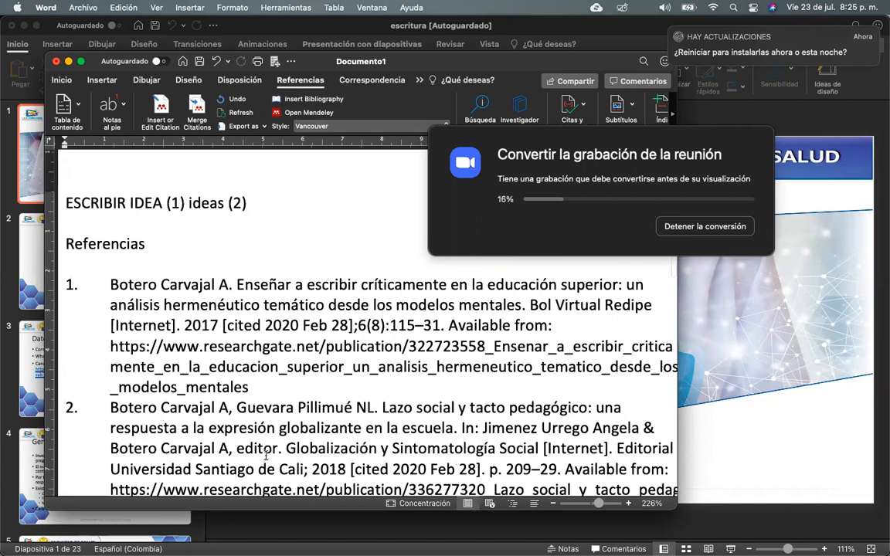
{"action": "scroll", "coordinate": [266, 455], "scroll_direction": "down", "scroll_amount": 1}
{"action": "scroll", "coordinate": [266, 456], "scroll_direction": "up", "scroll_amount": 3}
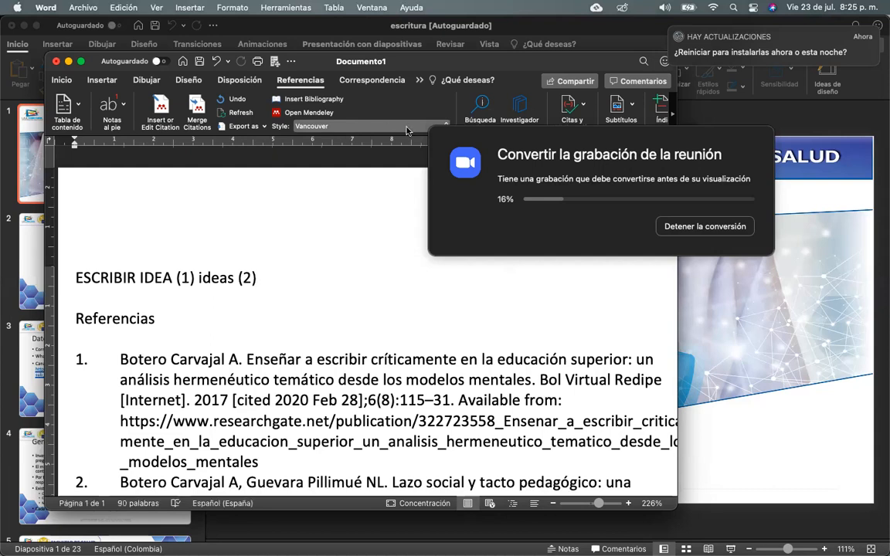
{"action": "left_click", "coordinate": [376, 128]}
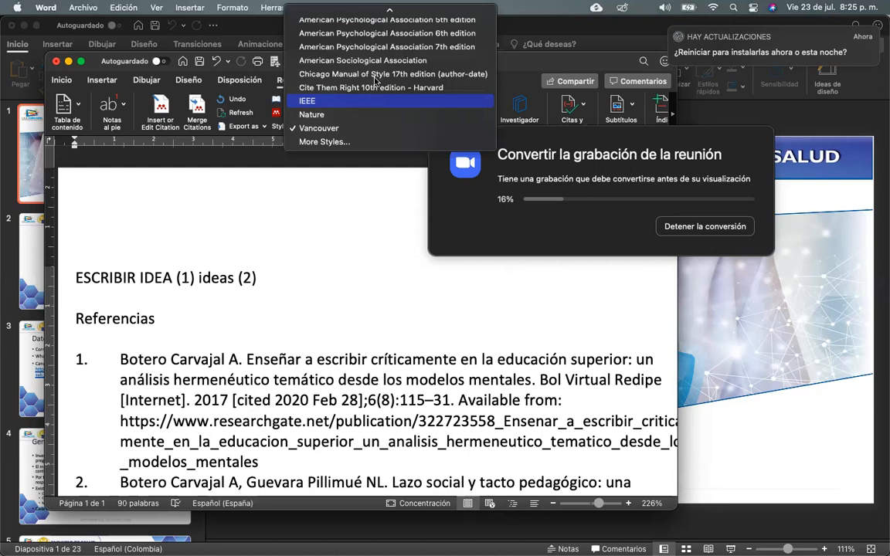
{"action": "left_click", "coordinate": [389, 47]}
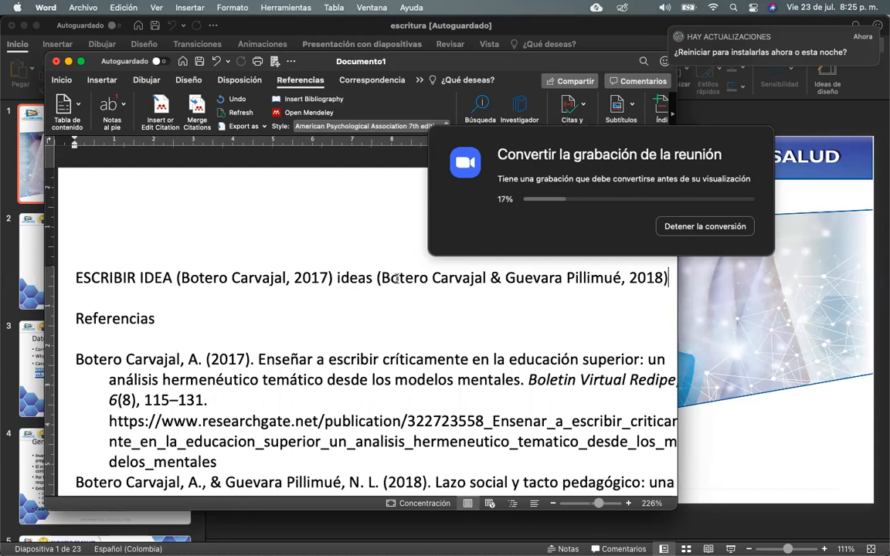
- Examine the in-text citations and the reference list in the APA 7th edition format
{"action": "scroll", "coordinate": [383, 314], "scroll_direction": "down", "scroll_amount": 1}
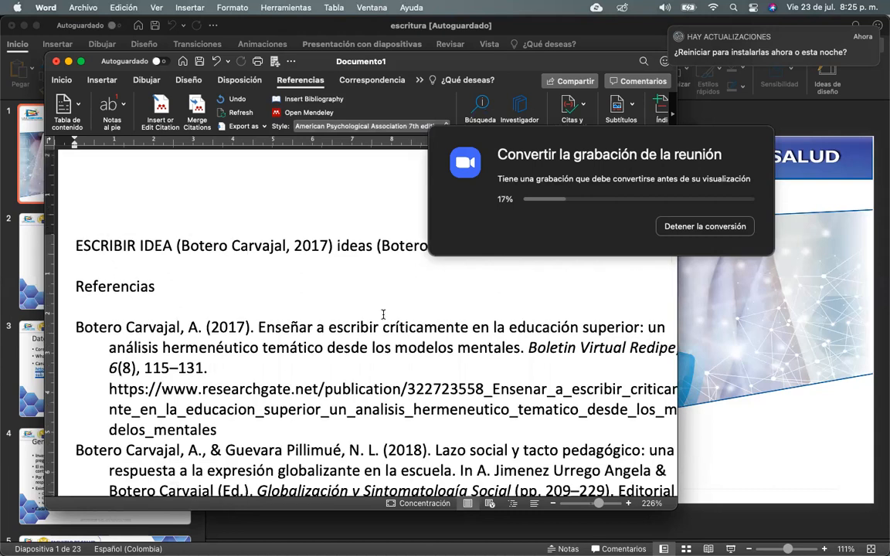
{"action": "scroll", "coordinate": [383, 314], "scroll_direction": "down", "scroll_amount": 2}
{"action": "scroll", "coordinate": [210, 263], "scroll_direction": "down", "scroll_amount": 1}
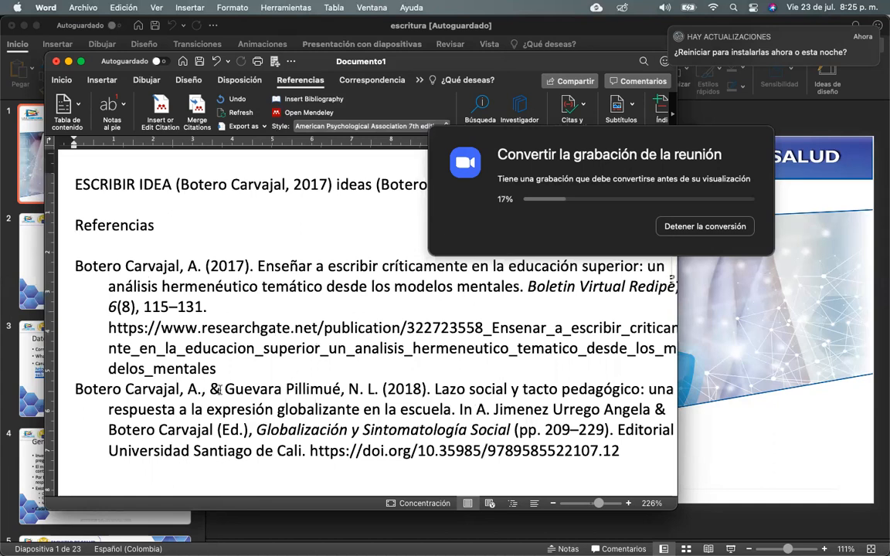
{"action": "scroll", "coordinate": [220, 389], "scroll_direction": "up", "scroll_amount": 1}
{"action": "scroll", "coordinate": [220, 389], "scroll_direction": "up", "scroll_amount": 5}
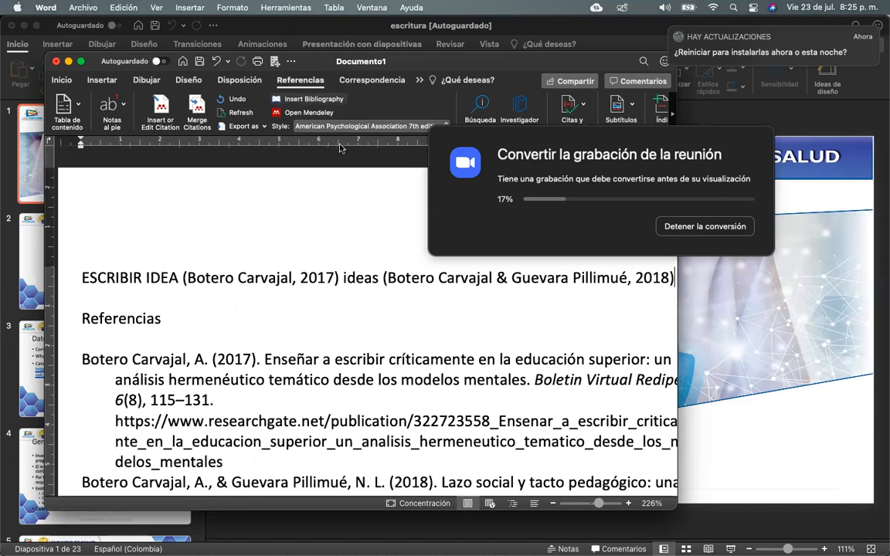
{"action": "scroll", "coordinate": [286, 210], "scroll_direction": "down", "scroll_amount": 3}
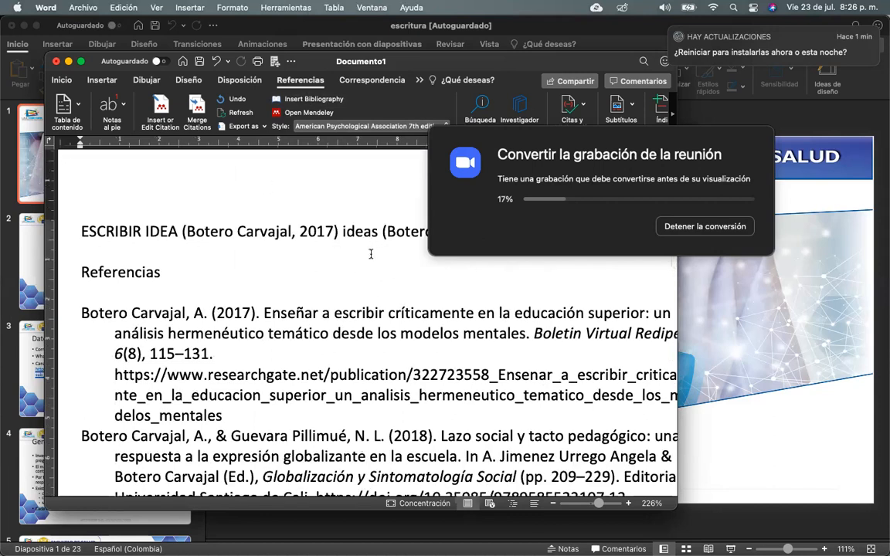
{"action": "scroll", "coordinate": [371, 253], "scroll_direction": "down", "scroll_amount": 3}
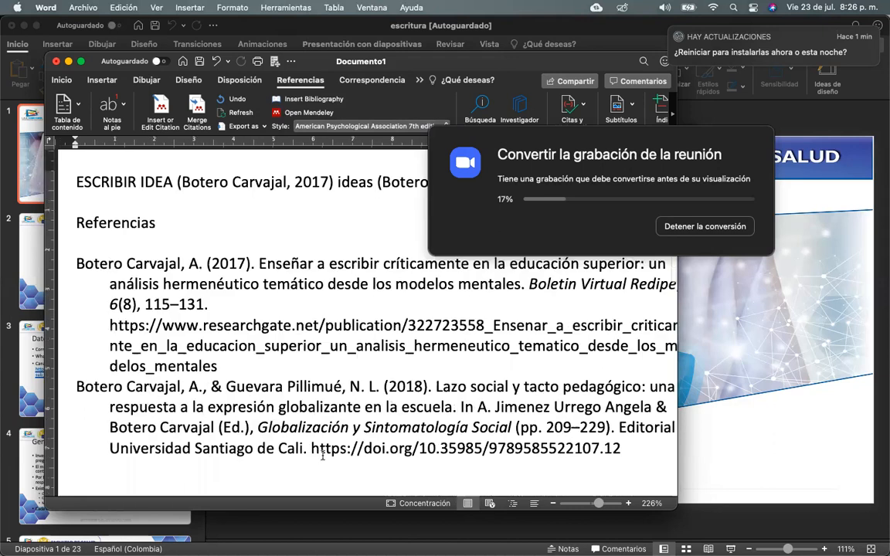
{"action": "scroll", "coordinate": [275, 333], "scroll_direction": "up", "scroll_amount": 6}
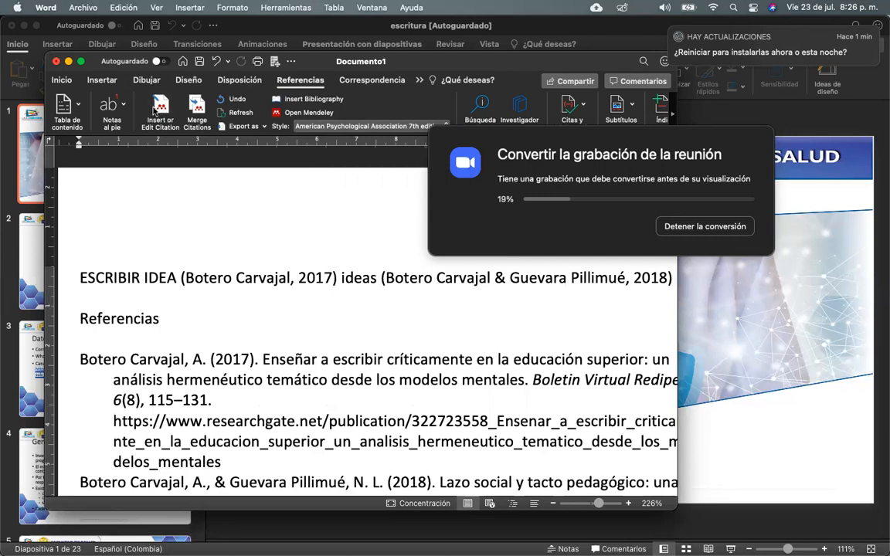
- Search the Mendeley library for "ges" and add "Safe abortions" (1993), "Approaches to college dropout" (2018) and "Predictors of dropout" (2018) to the first citation
{"action": "left_click", "coordinate": [321, 278]}
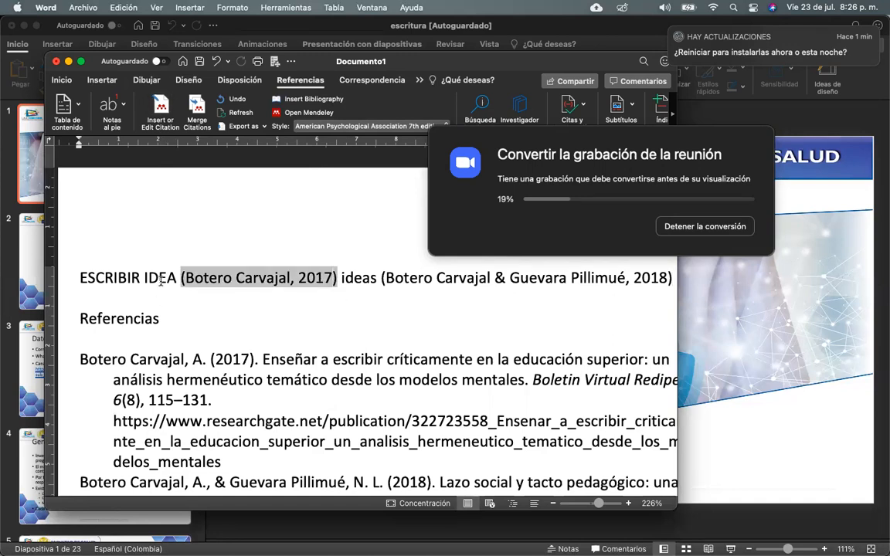
{"action": "left_click", "coordinate": [161, 109]}
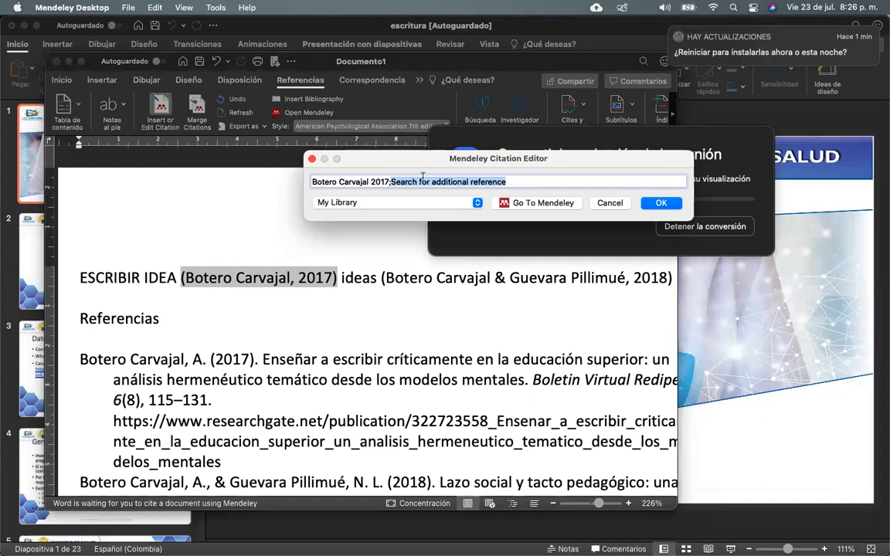
{"action": "type", "text": "b"}
{"action": "key", "text": "BackSpace"}
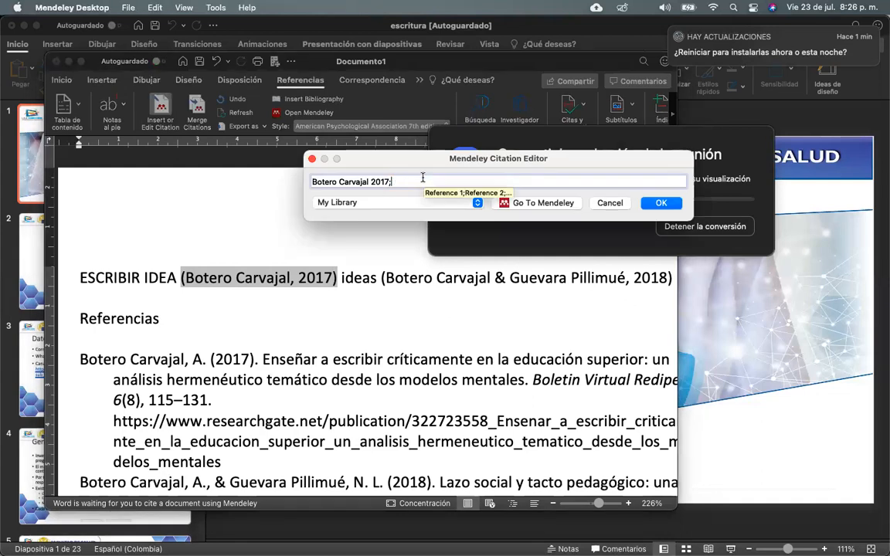
{"action": "type", "text": "ges"}
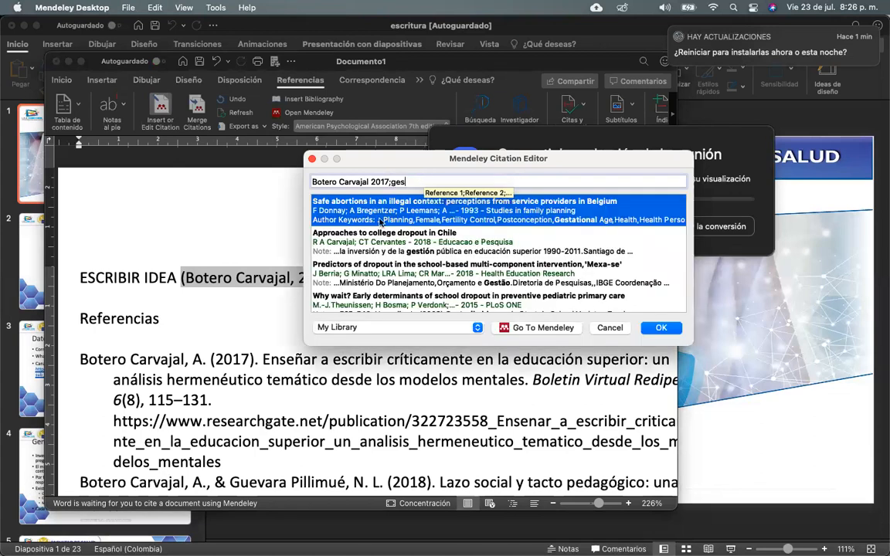
{"action": "left_click", "coordinate": [379, 220]}
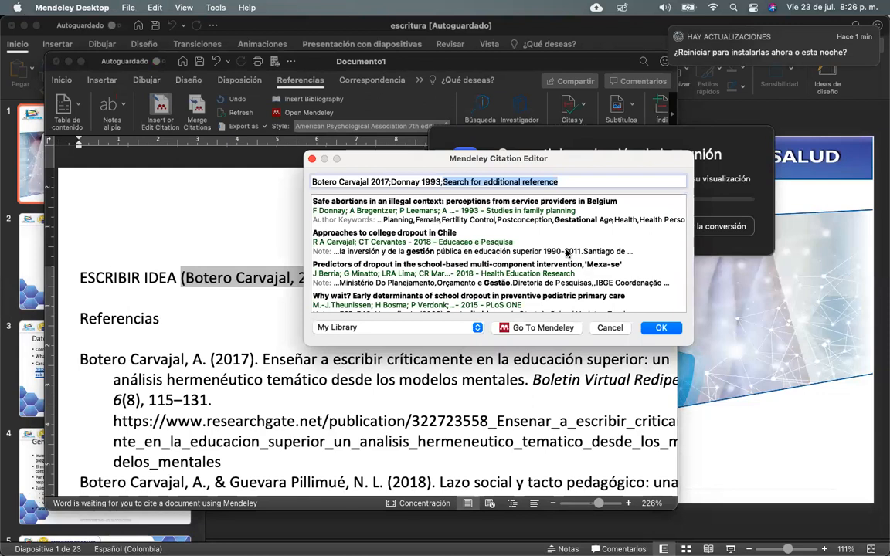
{"action": "left_click", "coordinate": [467, 247]}
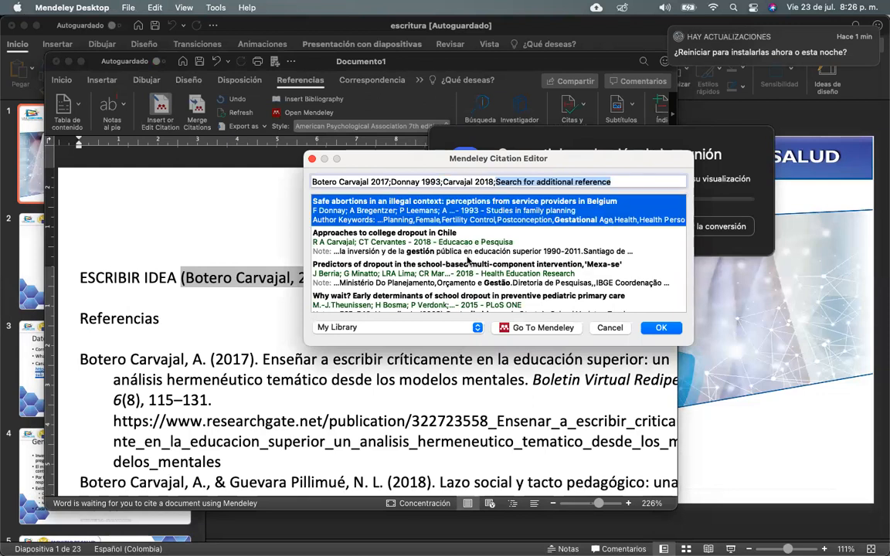
{"action": "left_click", "coordinate": [569, 284]}
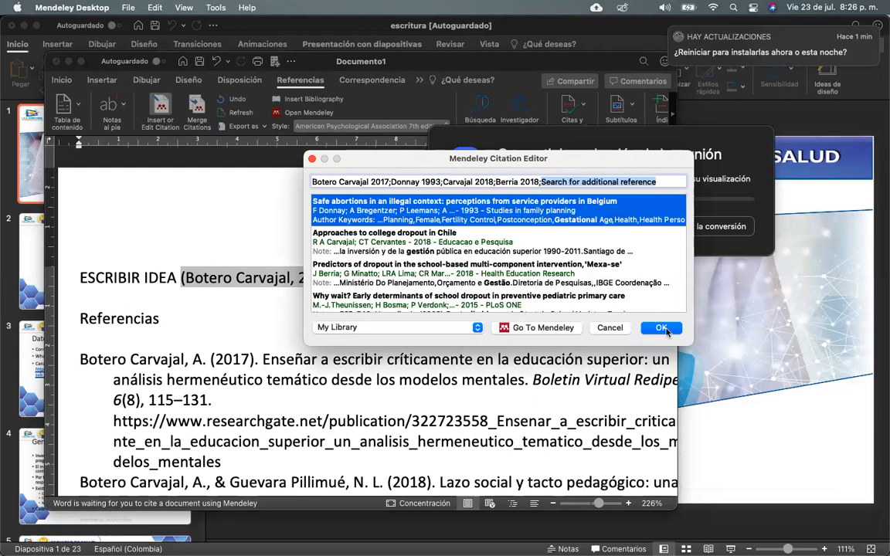
{"action": "left_click", "coordinate": [665, 331]}
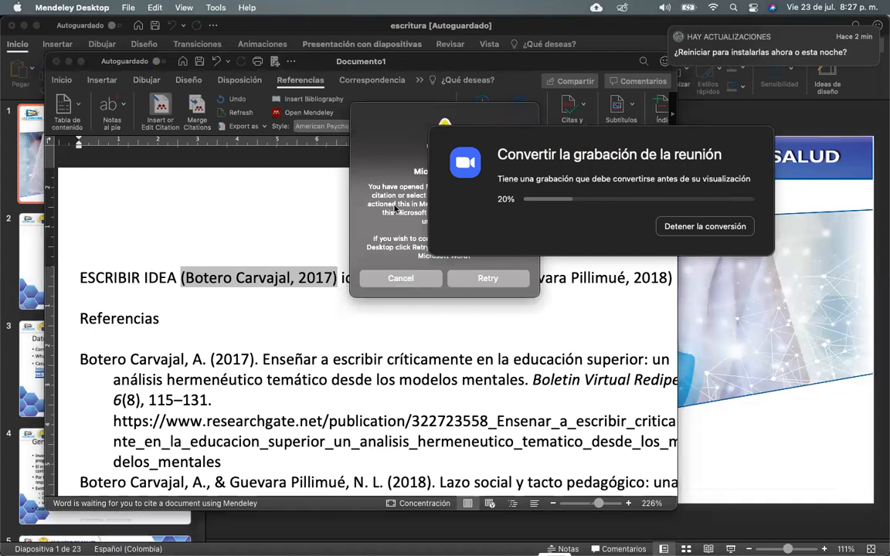
{"action": "left_click", "coordinate": [489, 279]}
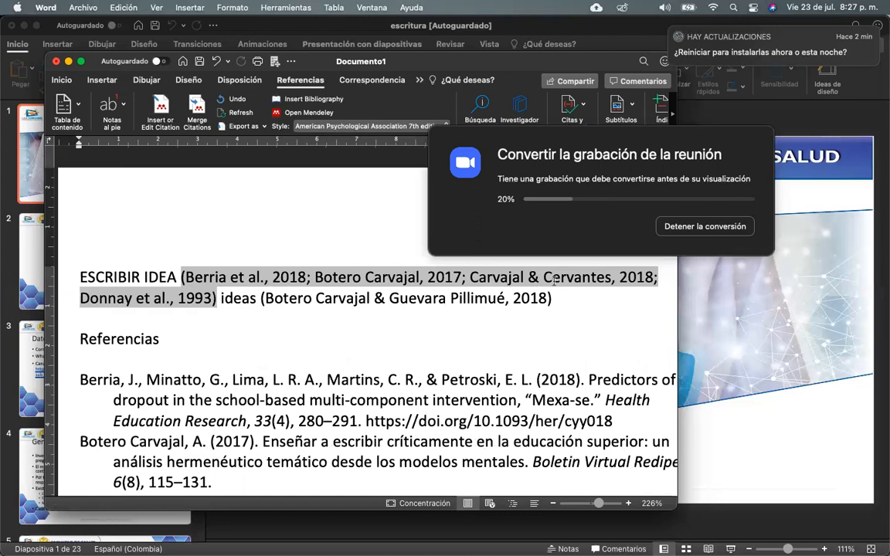
- Examine the expanded first citation and the matching entries in the reference list
{"action": "left_click", "coordinate": [211, 342]}
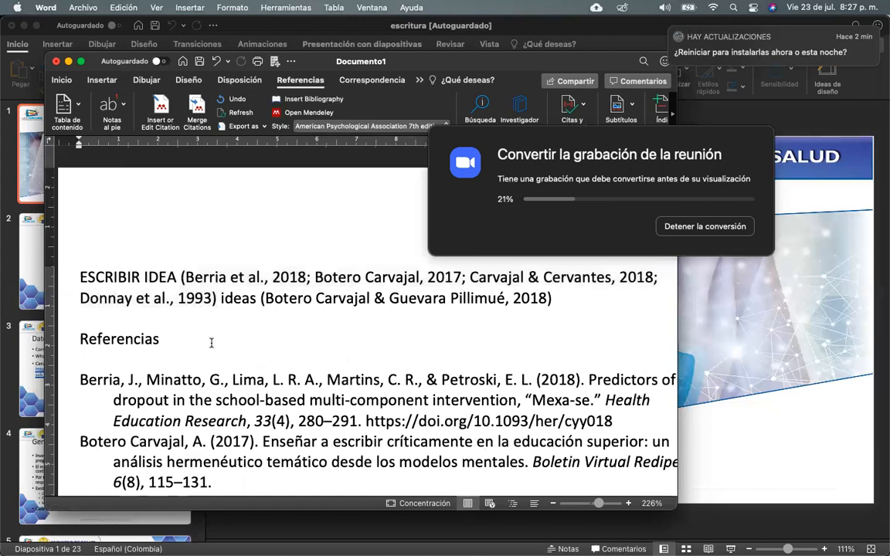
{"action": "scroll", "coordinate": [211, 342], "scroll_direction": "down", "scroll_amount": 2}
{"action": "scroll", "coordinate": [102, 337], "scroll_direction": "down", "scroll_amount": 1}
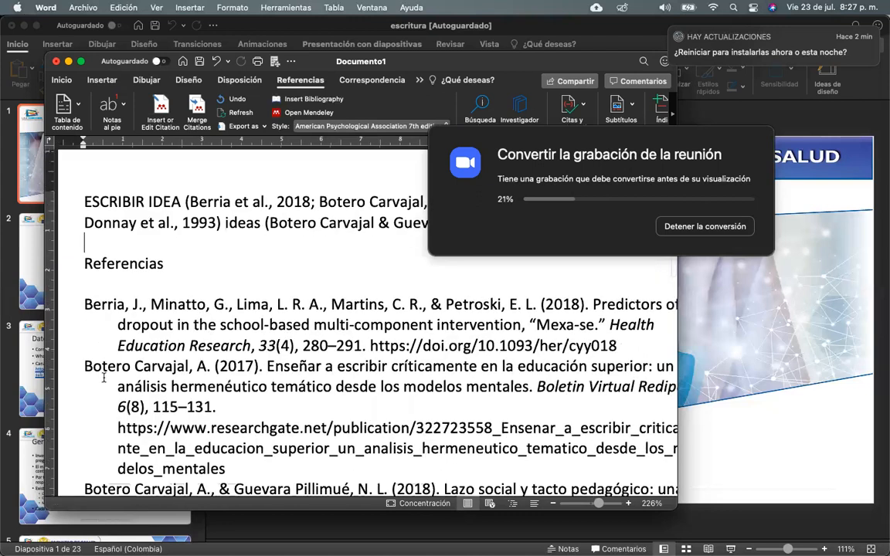
{"action": "scroll", "coordinate": [104, 377], "scroll_direction": "down", "scroll_amount": 1}
{"action": "scroll", "coordinate": [103, 377], "scroll_direction": "left", "scroll_amount": 1}
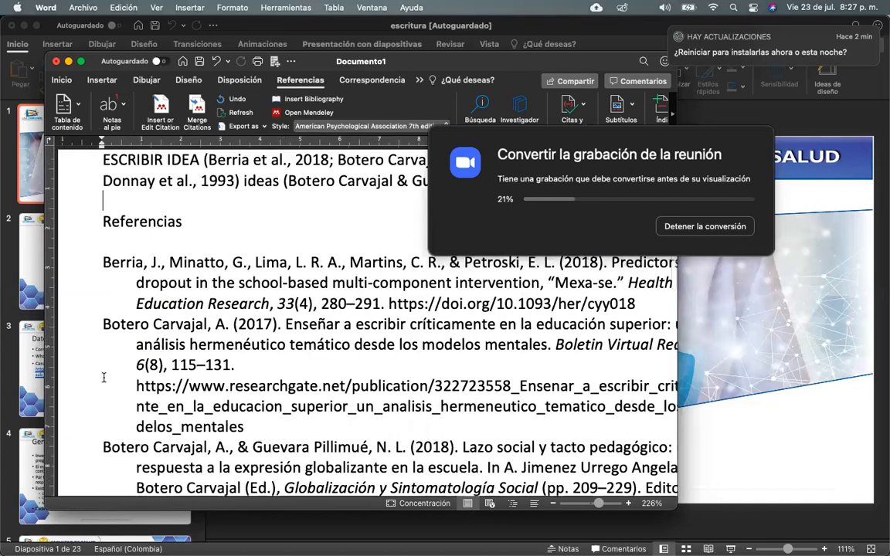
{"action": "scroll", "coordinate": [103, 377], "scroll_direction": "up", "scroll_amount": 1}
{"action": "scroll", "coordinate": [277, 313], "scroll_direction": "up", "scroll_amount": 2}
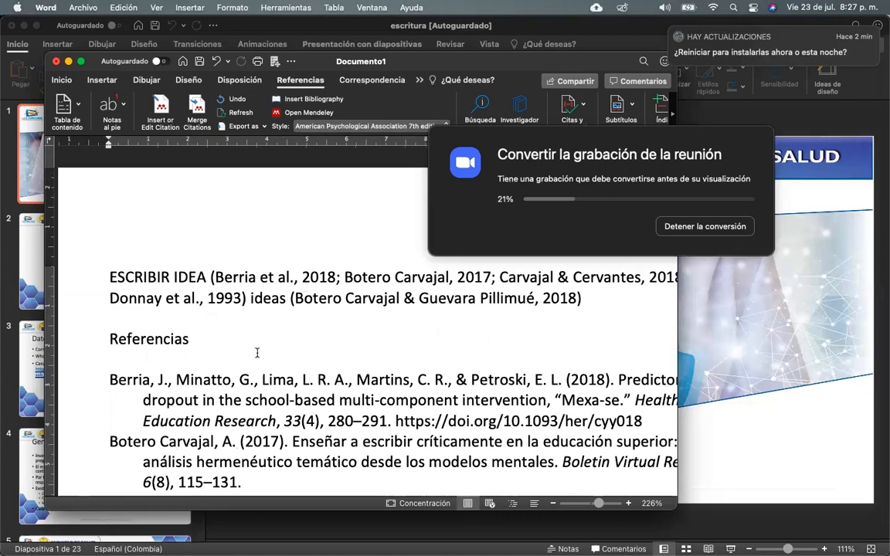
{"action": "scroll", "coordinate": [264, 285], "scroll_direction": "down", "scroll_amount": 1}
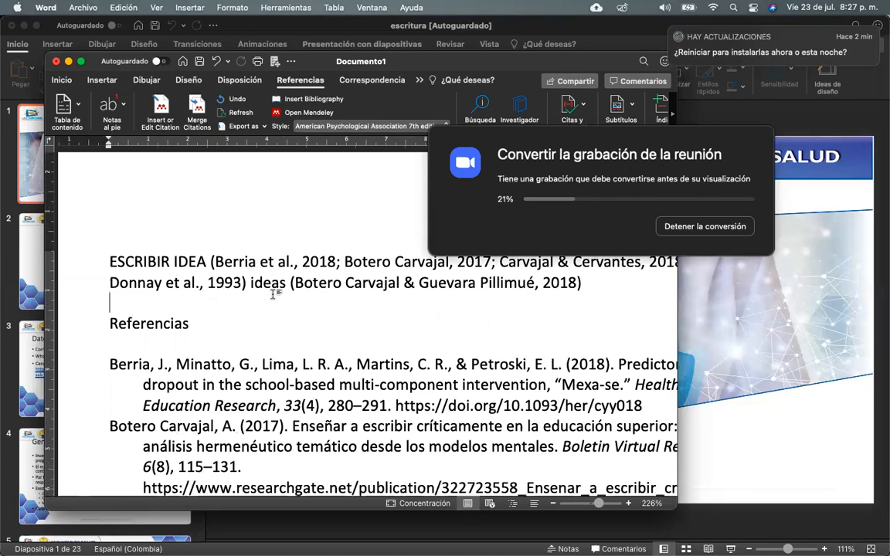
- Reopen the first citation for editing and try to change the author's initial letter in its last reference to "v"
{"action": "left_click", "coordinate": [388, 263]}
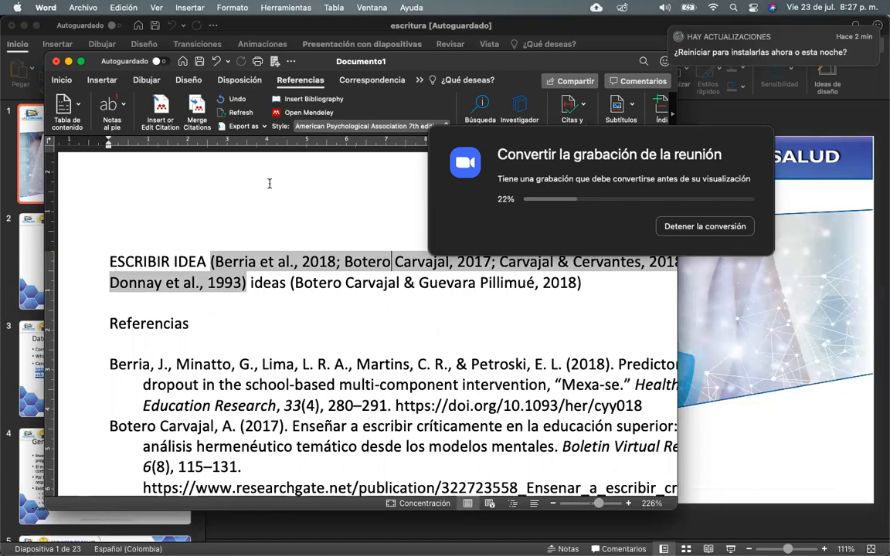
{"action": "left_click", "coordinate": [163, 128]}
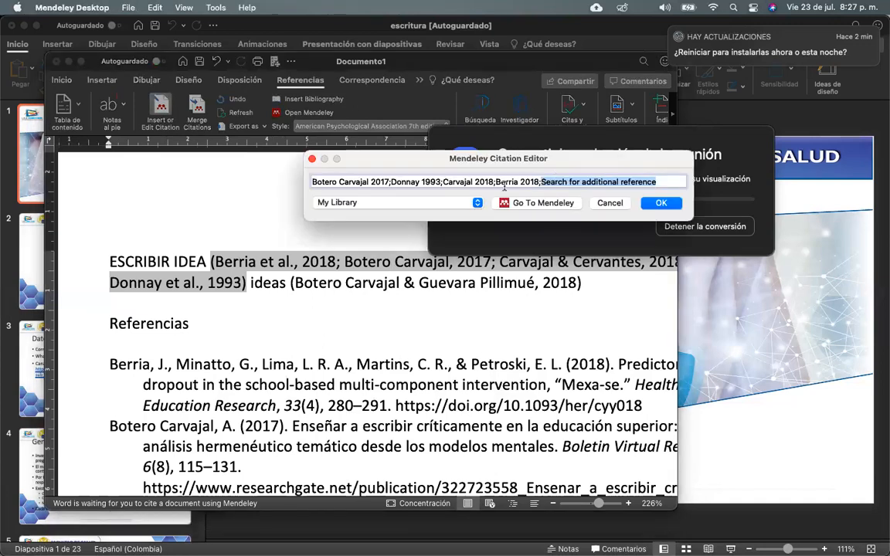
{"action": "left_click", "coordinate": [537, 182]}
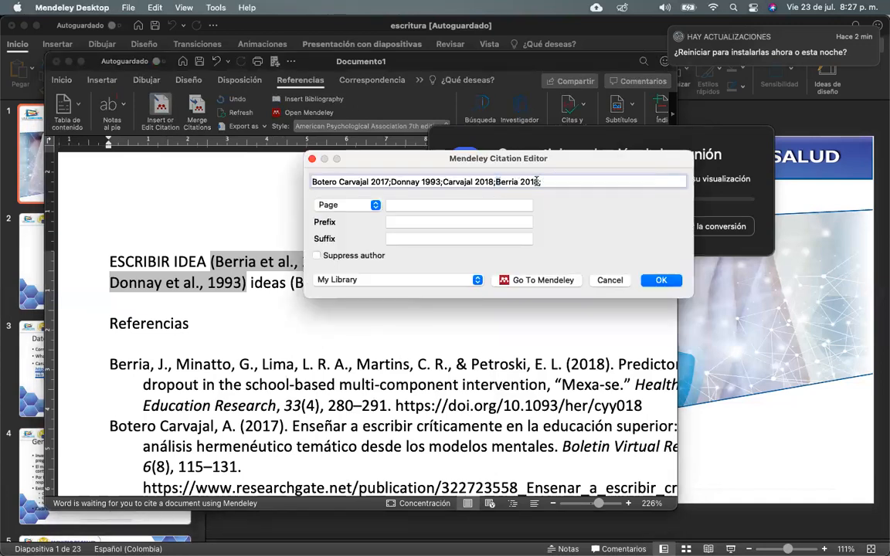
{"action": "type", "text": "v"}
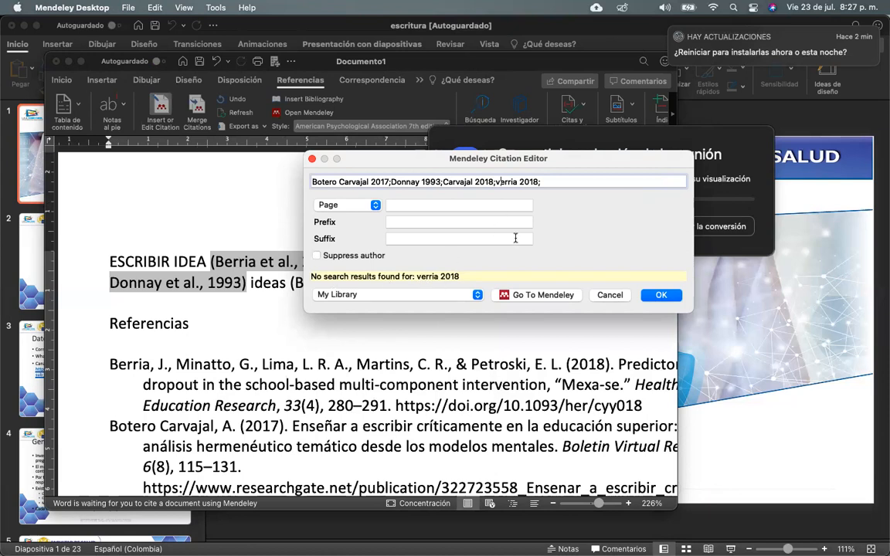
- Switch to the Mendeley Desktop library, move the Zoom conversion notice out of the way and expand the library to full screen
{"action": "left_click", "coordinate": [542, 301]}
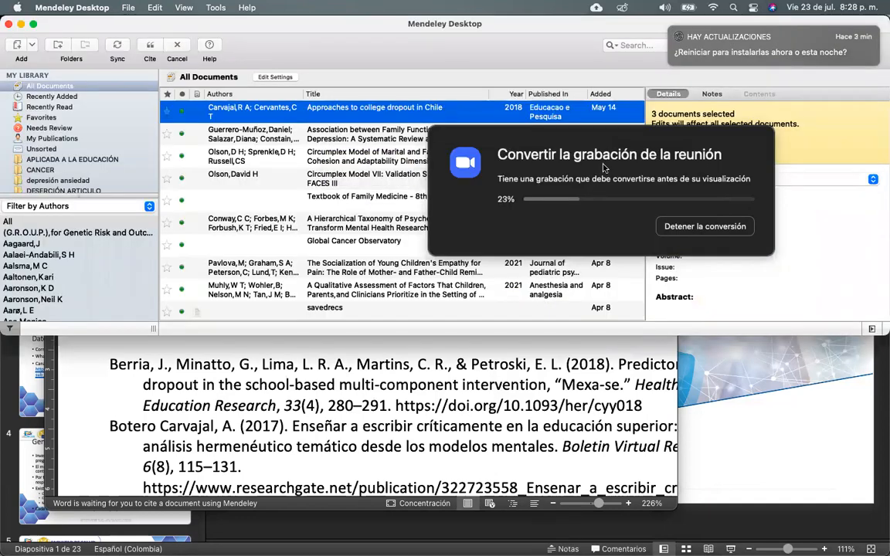
{"action": "left_click_drag", "start_coordinate": [655, 157], "coordinate": [560, 47]}
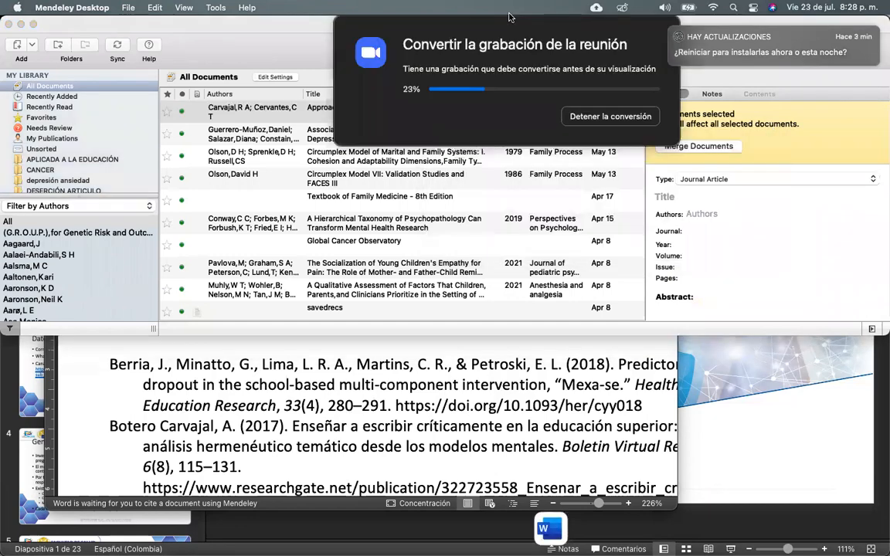
{"action": "left_click", "coordinate": [33, 27]}
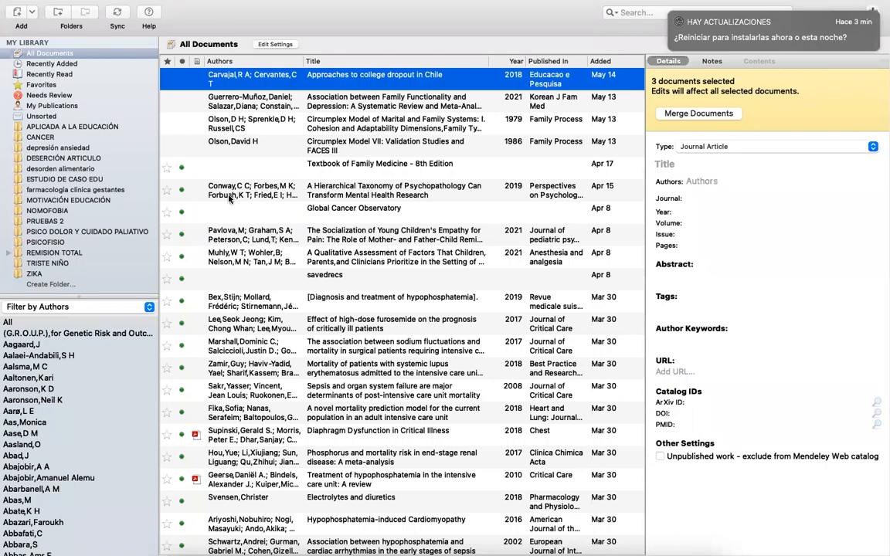
- Return to the Word document and cancel the pending citation edit
{"action": "key", "text": "ctrl+Right"}
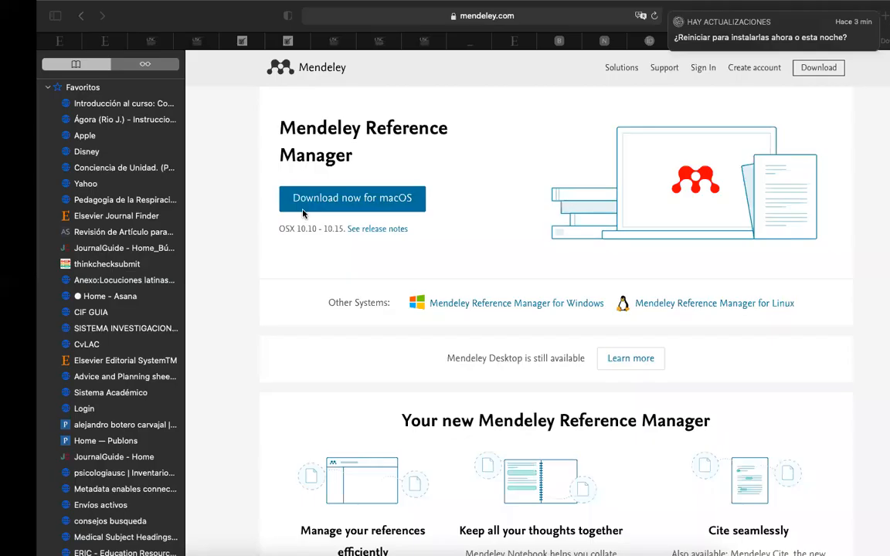
{"action": "key", "text": "ctrl+Left"}
{"action": "key", "text": "ctrl+Left"}
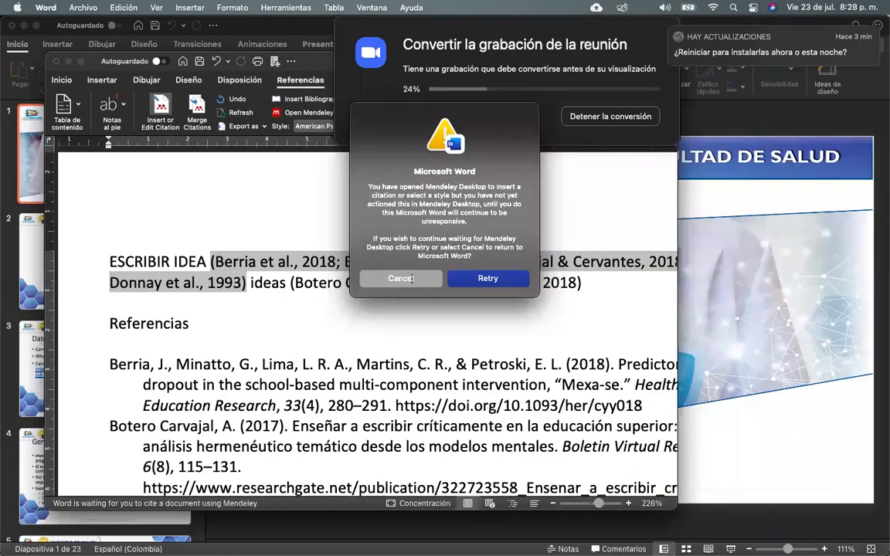
{"action": "left_click", "coordinate": [402, 278]}
{"action": "left_click", "coordinate": [521, 291]}
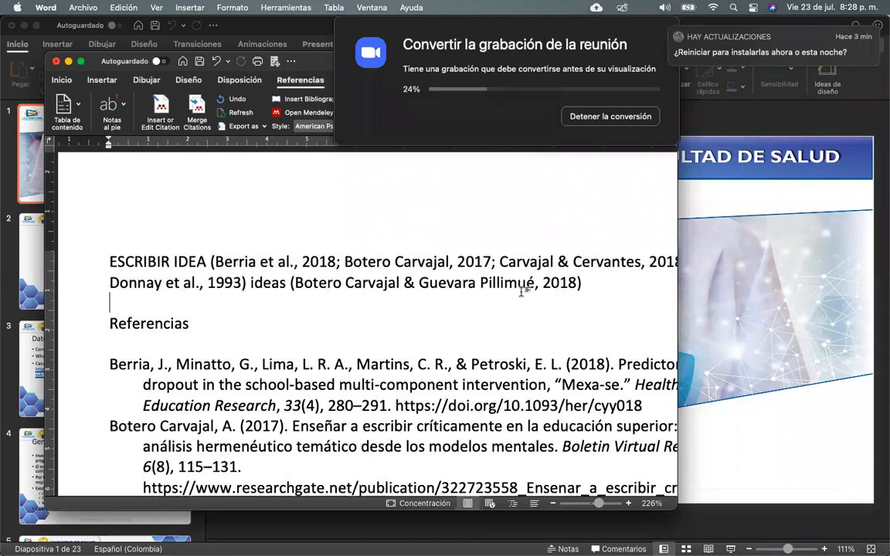
- Copy the article title of the first reference list entry and search for it in the Mendeley Desktop library
{"action": "left_click", "coordinate": [224, 265]}
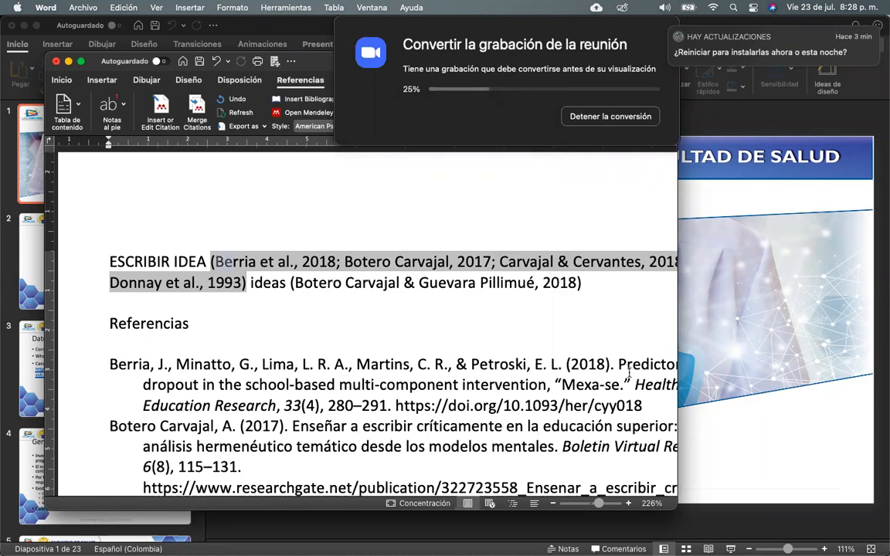
{"action": "left_click_drag", "start_coordinate": [619, 366], "coordinate": [549, 386]}
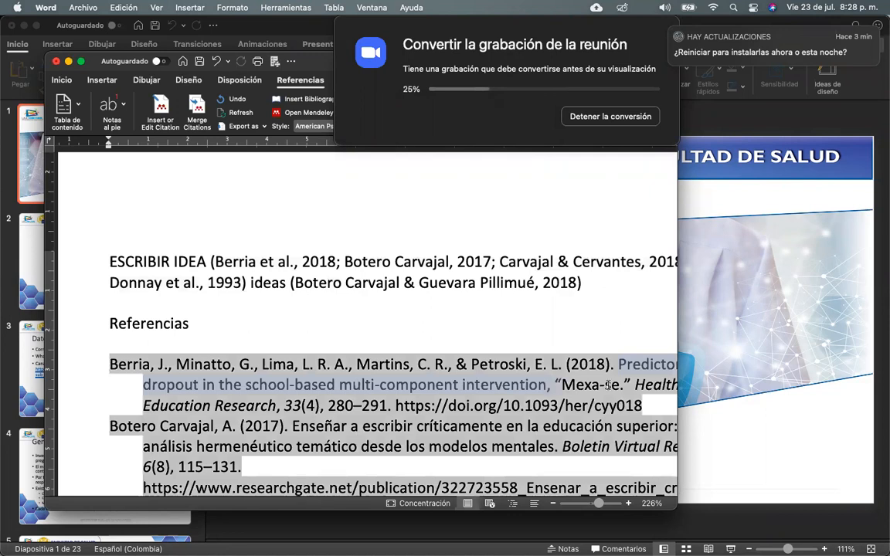
{"action": "left_click_drag", "start_coordinate": [550, 386], "coordinate": [632, 383]}
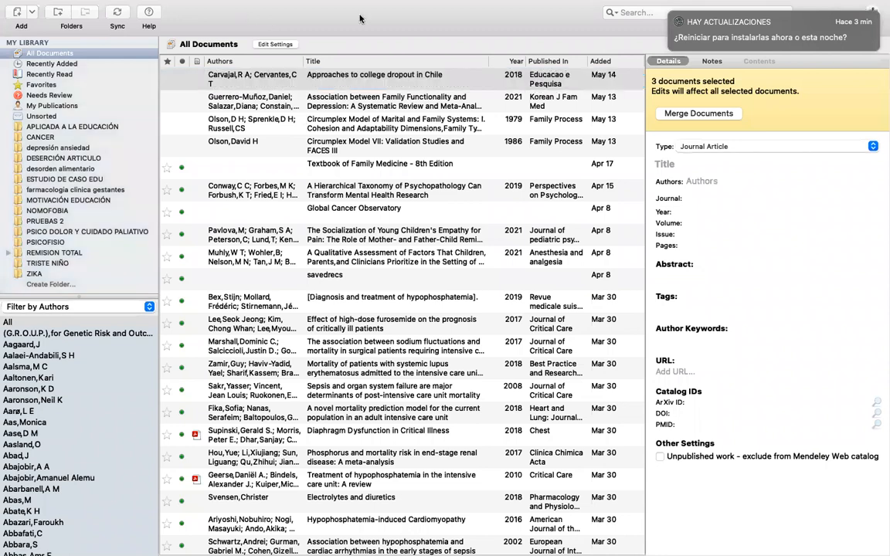
{"action": "left_click", "coordinate": [639, 12]}
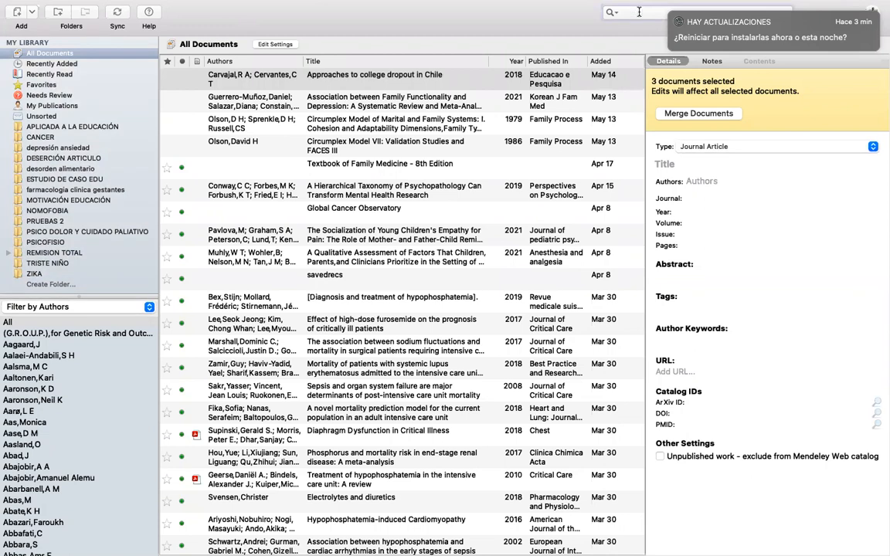
{"action": "type", "text": "Predictors of dropout in the school-based multi-component intervention,\"Mexa-se\""}
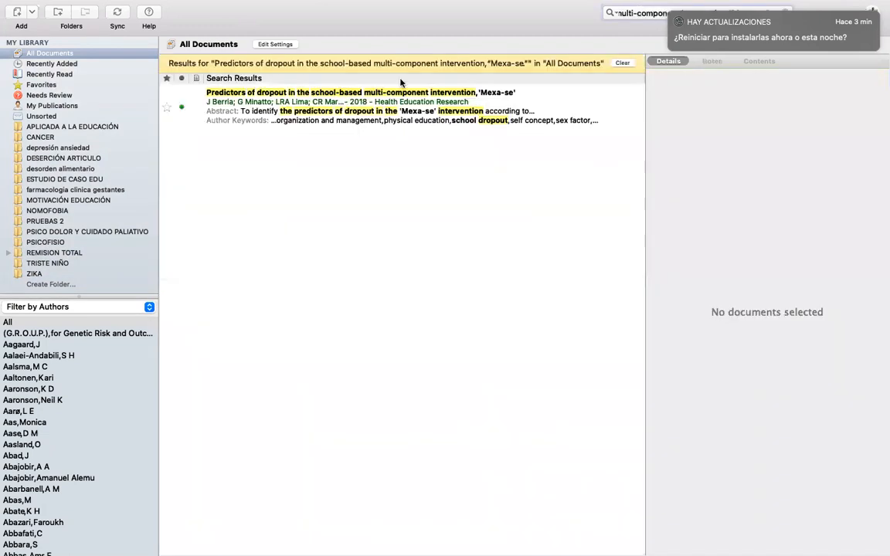
- Open the author list of the "Predictors of dropout" record and compare its details with the reference entry in Word
{"action": "left_click", "coordinate": [359, 113]}
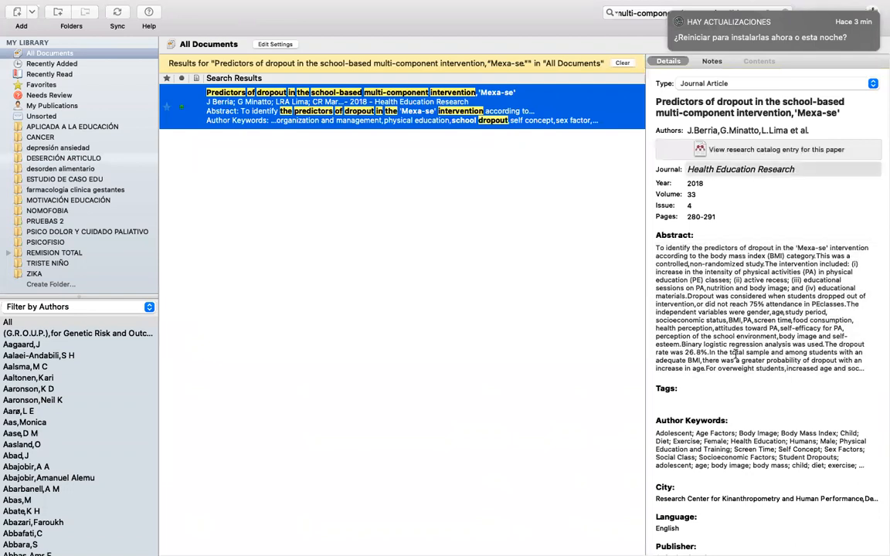
{"action": "left_click", "coordinate": [706, 130]}
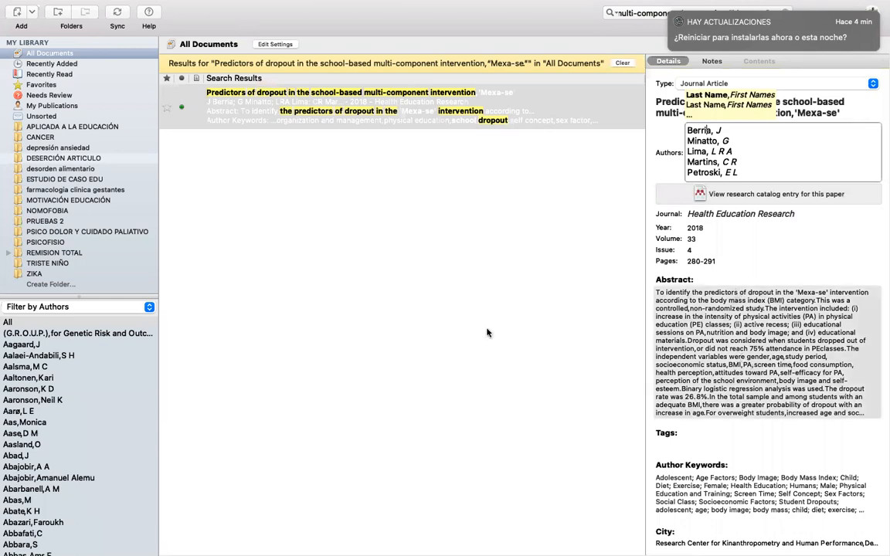
{"action": "key", "text": "ctrl+Right"}
{"action": "key", "text": "ctrl+Left"}
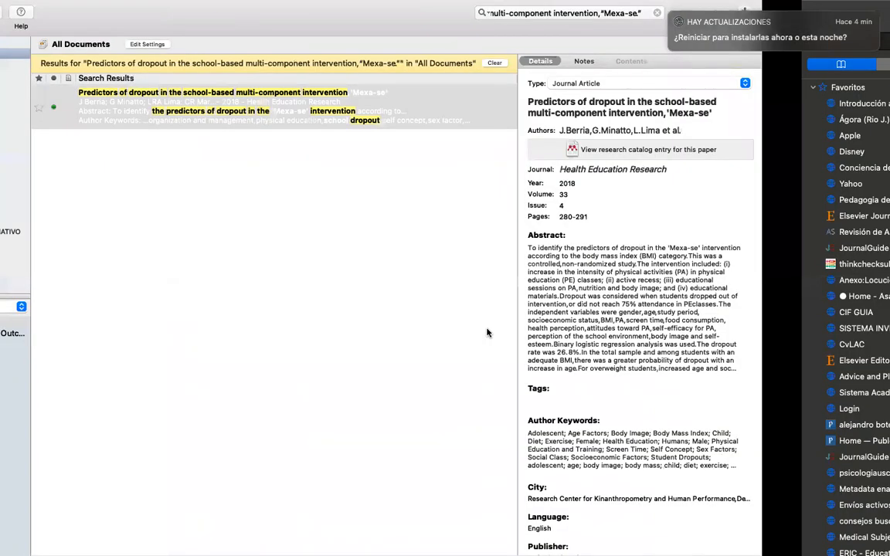
{"action": "key", "text": "ctrl+Left"}
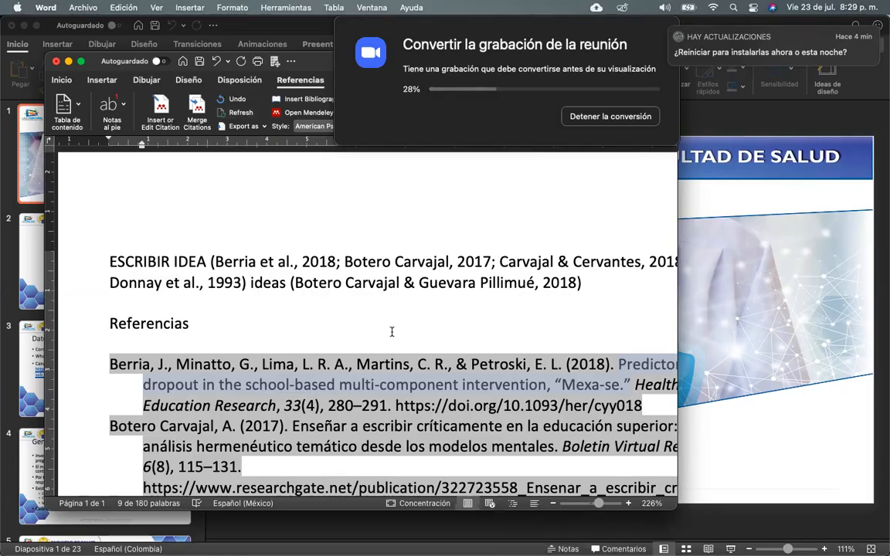
{"action": "key", "text": "super+Tab"}
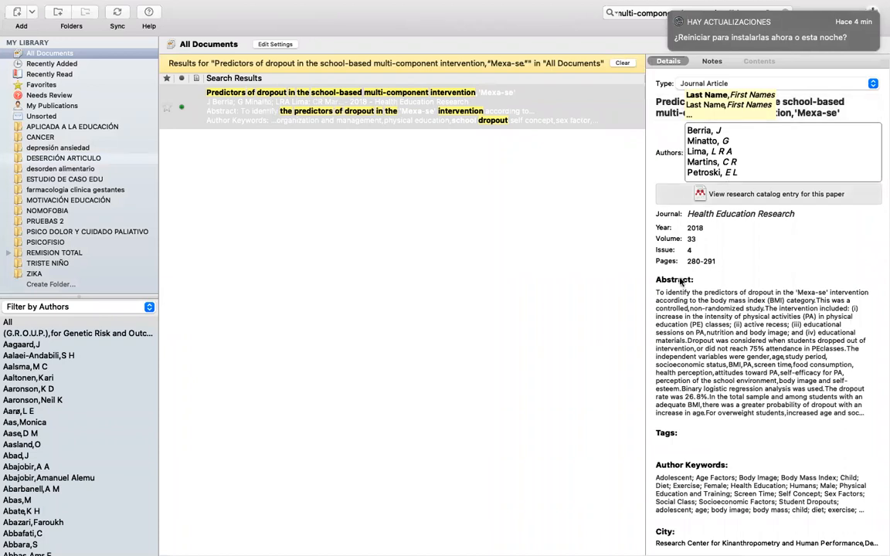
{"action": "key", "text": "super+Tab"}
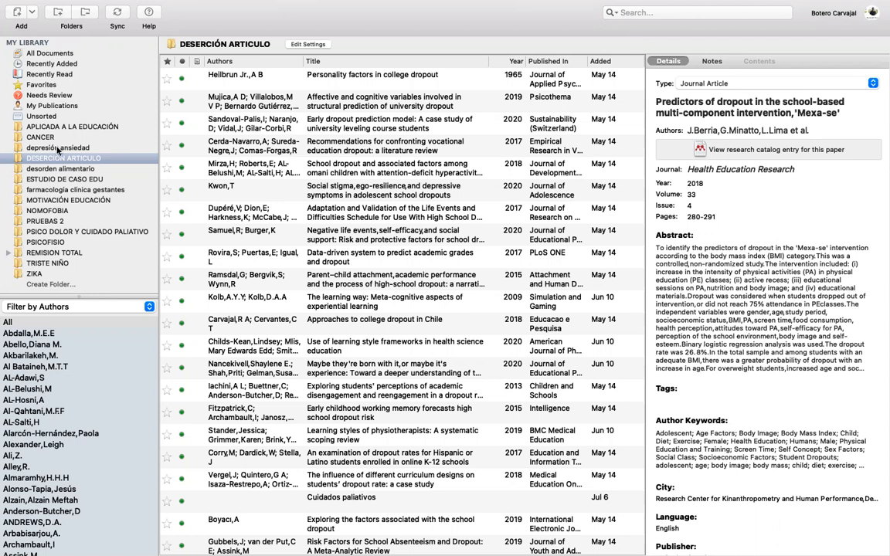
- Create a new library folder named EJERCICIO
{"action": "left_click", "coordinate": [52, 285]}
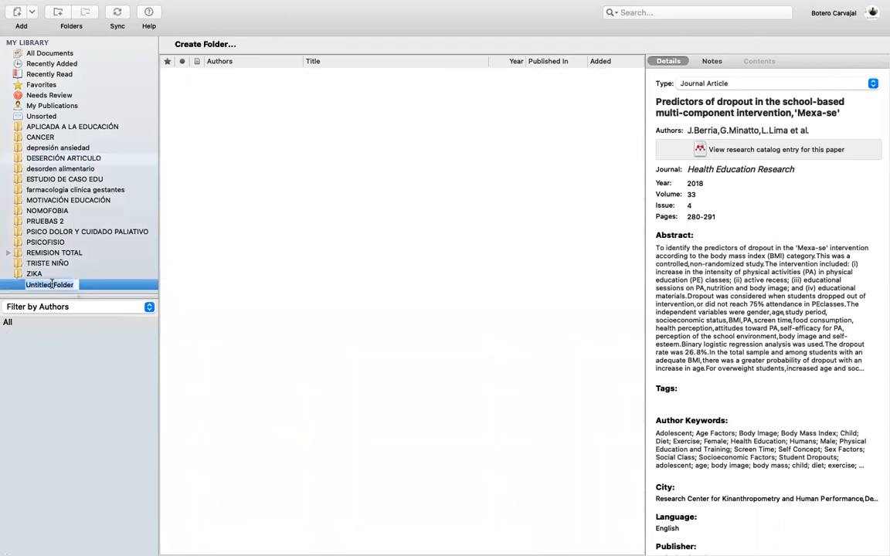
{"action": "type", "text": "EJERCICI"}
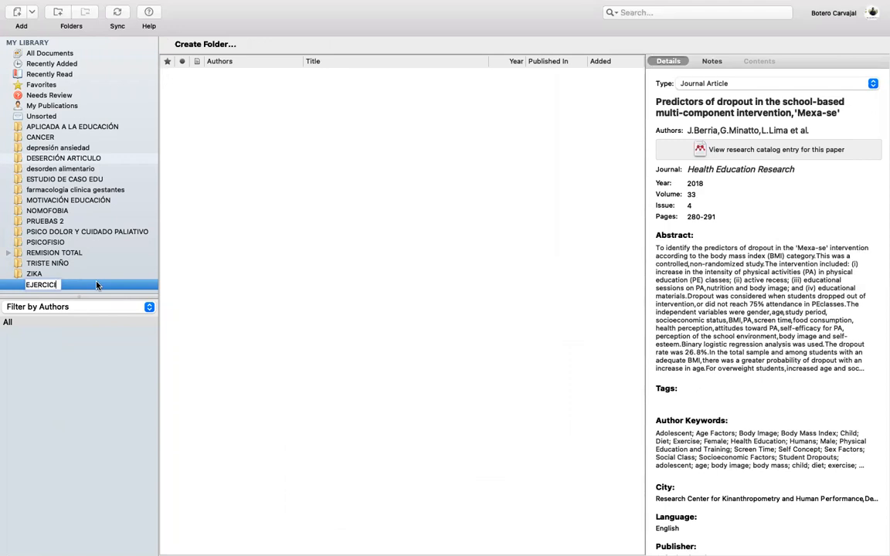
{"action": "type", "text": "O"}
{"action": "key", "text": "Return"}
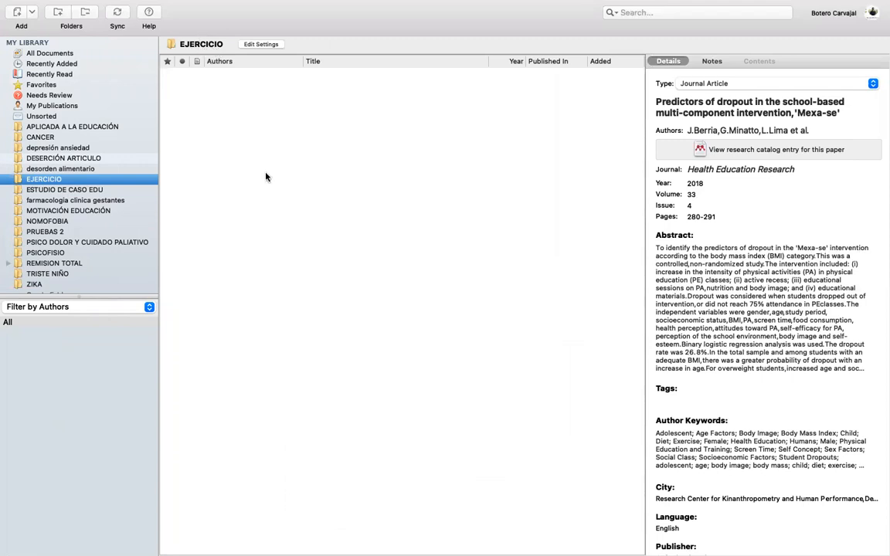
- Open the manual entry form for a new document, review its available fields and cancel it without saving
{"action": "left_click", "coordinate": [31, 13]}
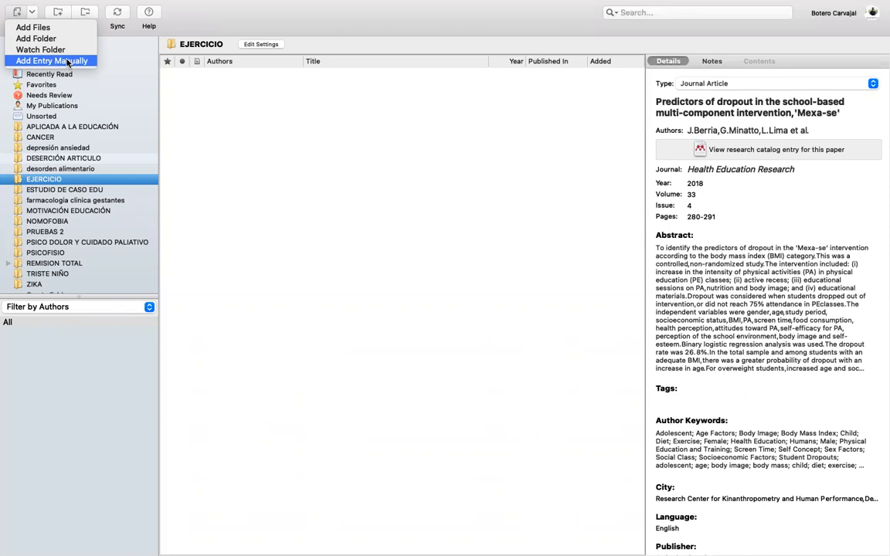
{"action": "left_click", "coordinate": [68, 62]}
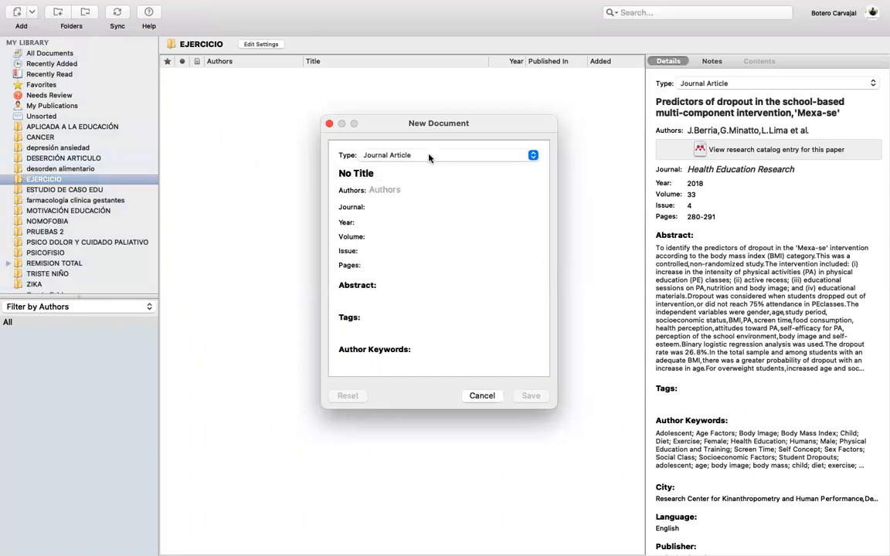
{"action": "scroll", "coordinate": [454, 282], "scroll_direction": "down", "scroll_amount": 5}
{"action": "scroll", "coordinate": [453, 283], "scroll_direction": "down", "scroll_amount": 2}
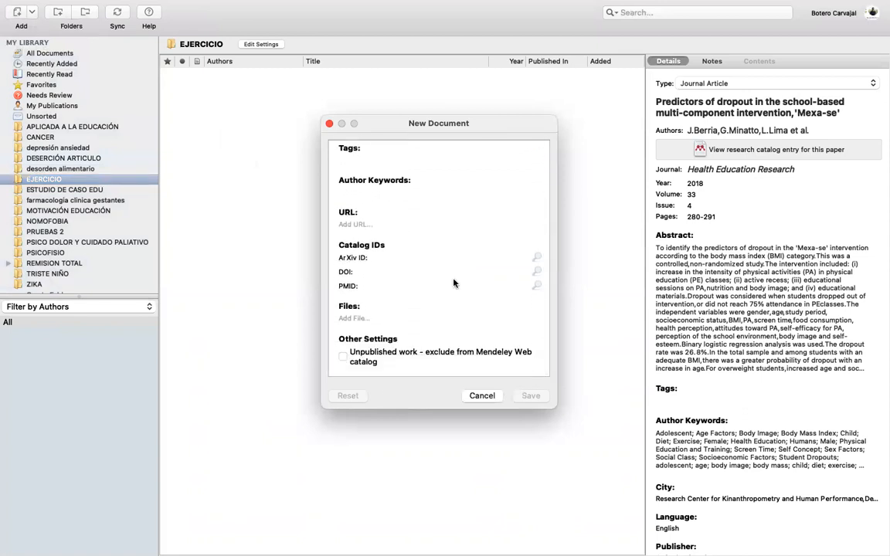
{"action": "scroll", "coordinate": [453, 283], "scroll_direction": "up", "scroll_amount": 1}
{"action": "scroll", "coordinate": [453, 283], "scroll_direction": "up", "scroll_amount": 6}
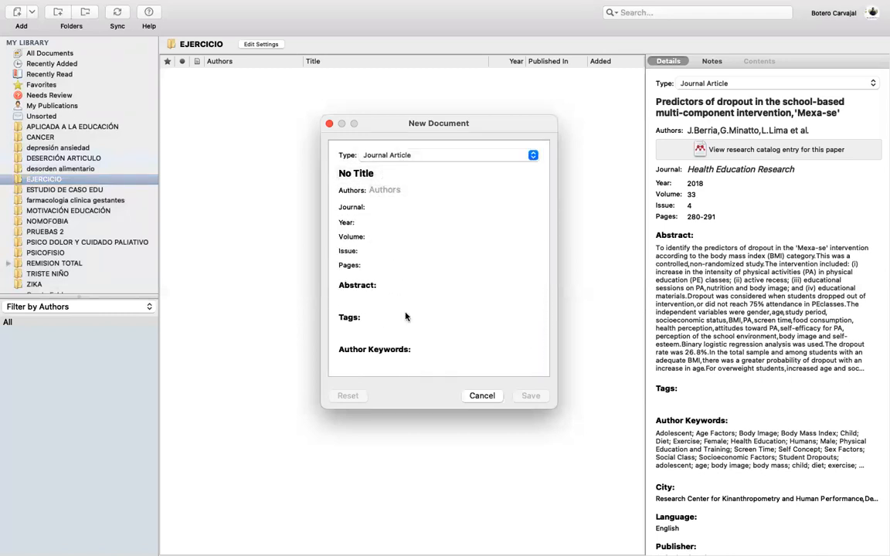
{"action": "left_click", "coordinate": [482, 396]}
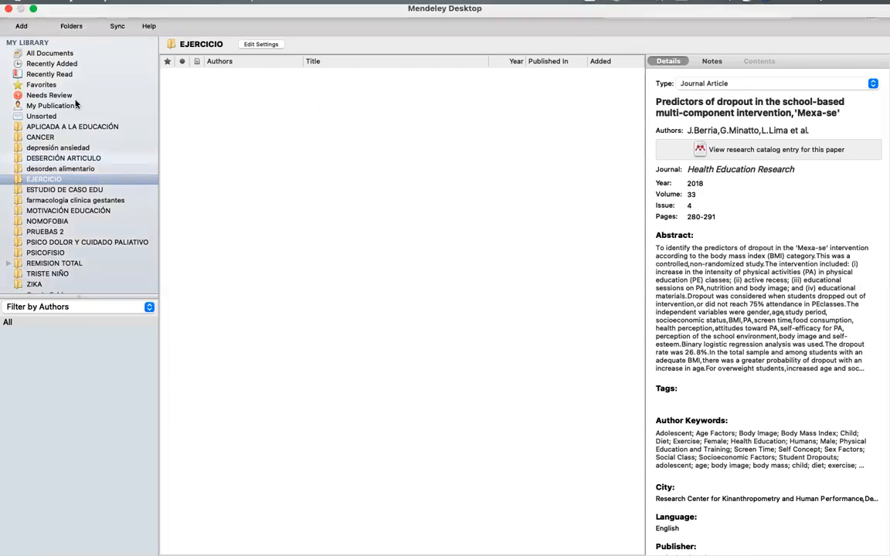
- Import the PubMed file pubmed-CANCERPAIN-set.nbib from Downloads into the EJERCICIO folder
{"action": "left_click", "coordinate": [33, 12]}
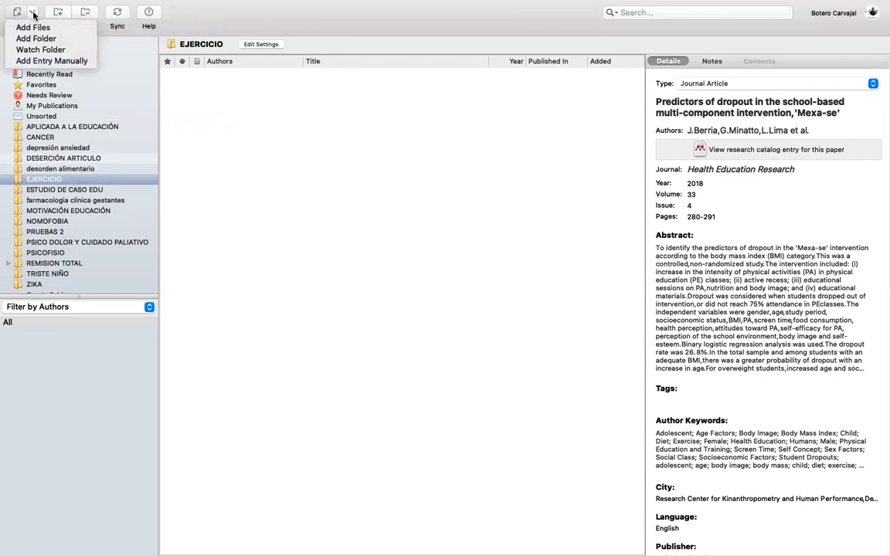
{"action": "left_click", "coordinate": [48, 31]}
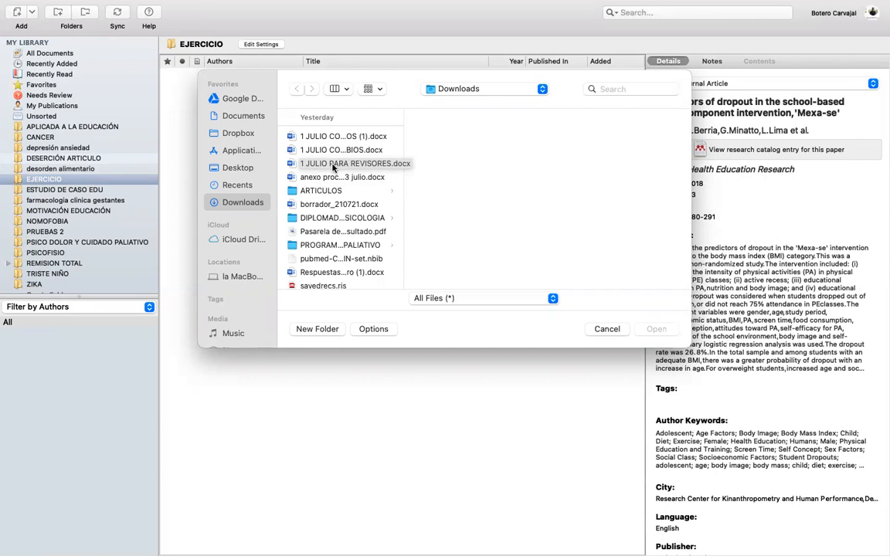
{"action": "scroll", "coordinate": [342, 255], "scroll_direction": "down", "scroll_amount": 3}
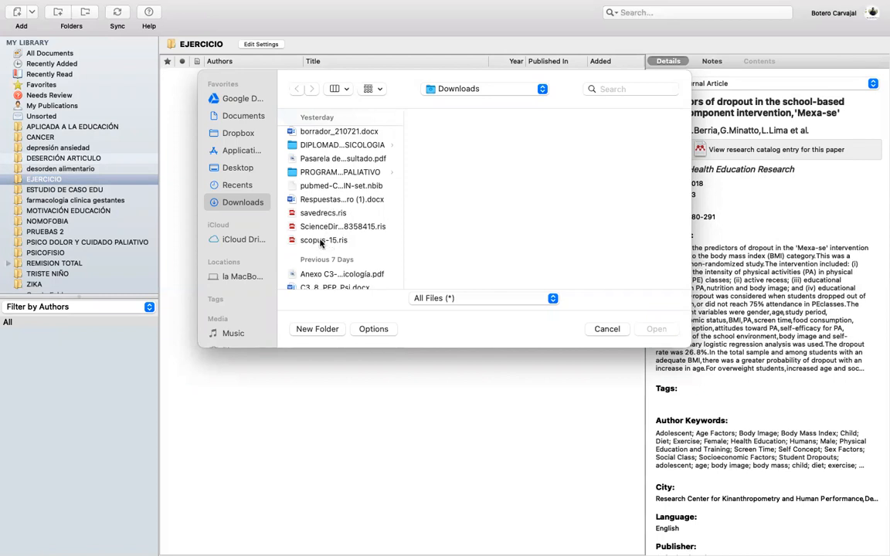
{"action": "left_click", "coordinate": [323, 240]}
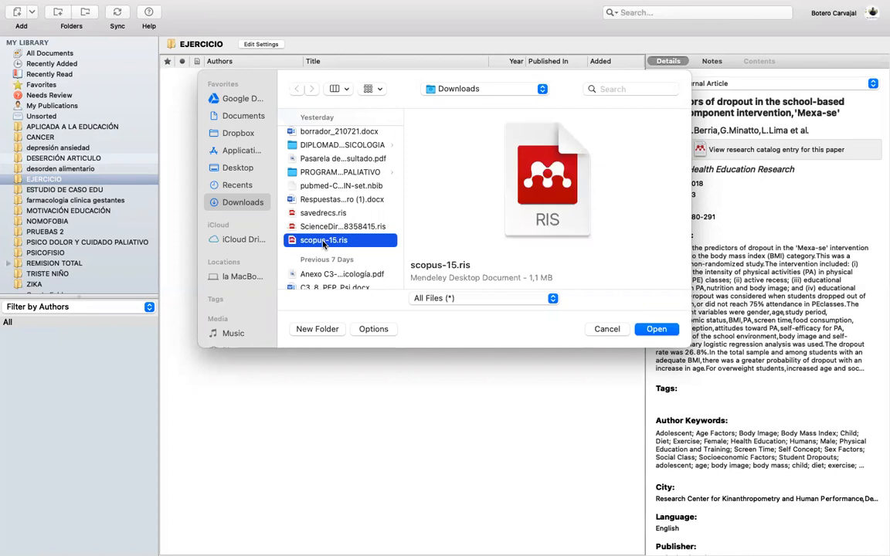
{"action": "left_click", "coordinate": [314, 228]}
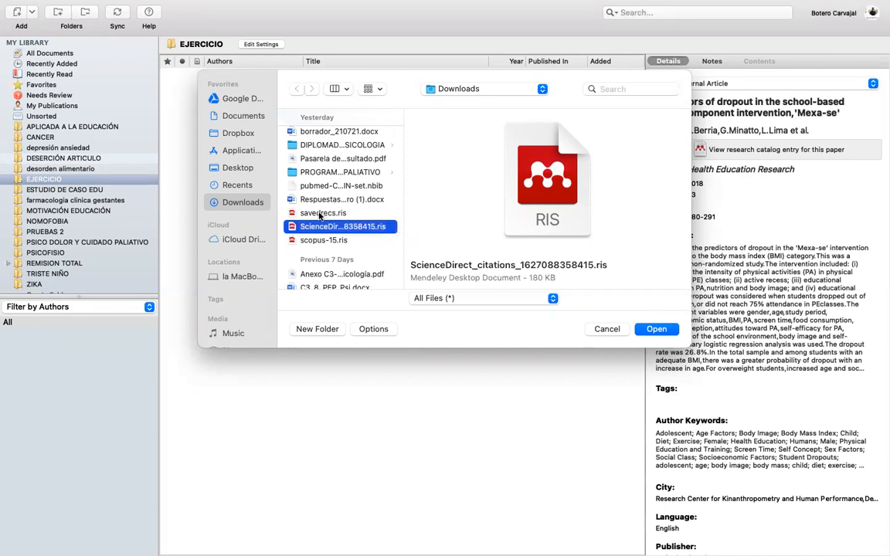
{"action": "left_click", "coordinate": [320, 214]}
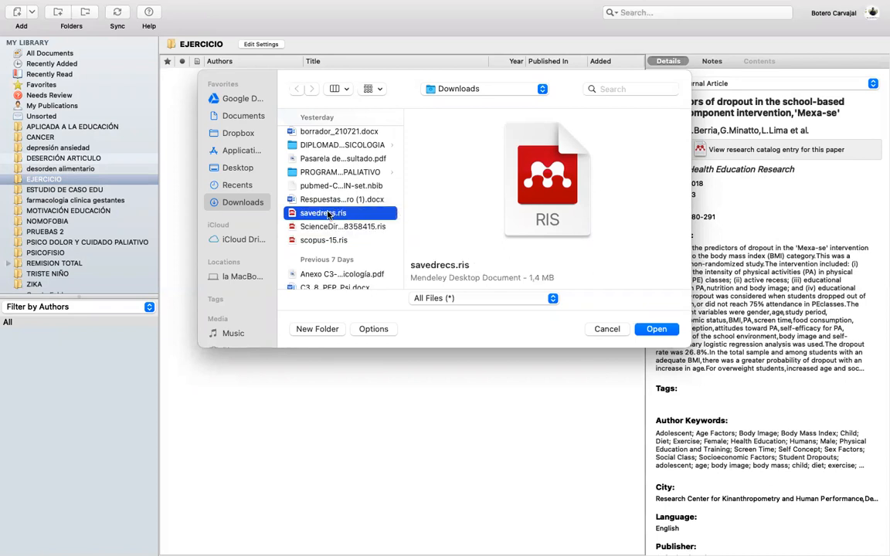
{"action": "left_click", "coordinate": [320, 188]}
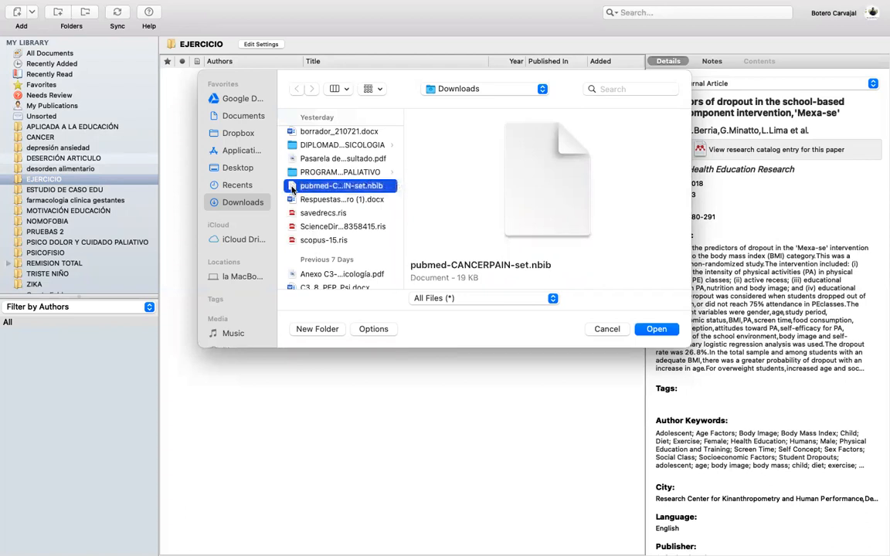
{"action": "double_click", "coordinate": [293, 188]}
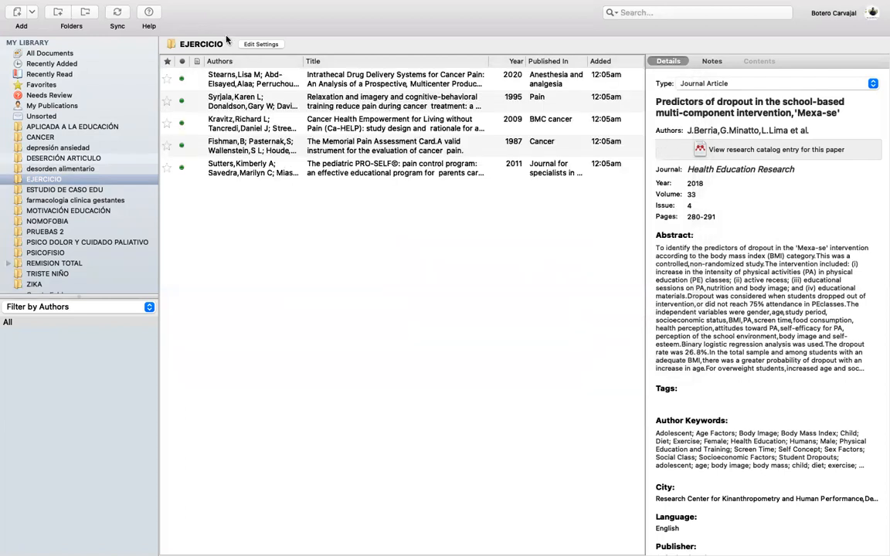
- Import savedrecs.ris, ScienceDirect_citations_1627088358415.ris and scopus-15.ris together from Downloads into the EJERCICIO folder
{"action": "left_click", "coordinate": [32, 13]}
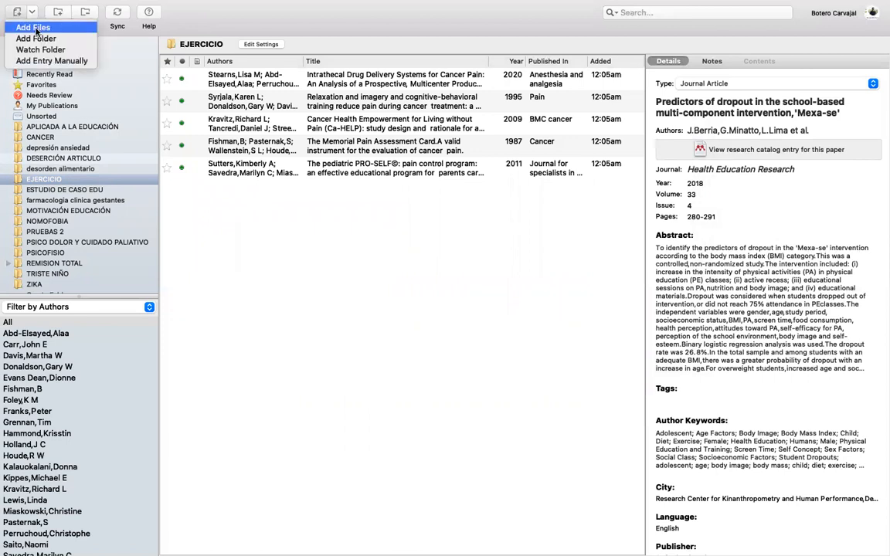
{"action": "left_click", "coordinate": [34, 27]}
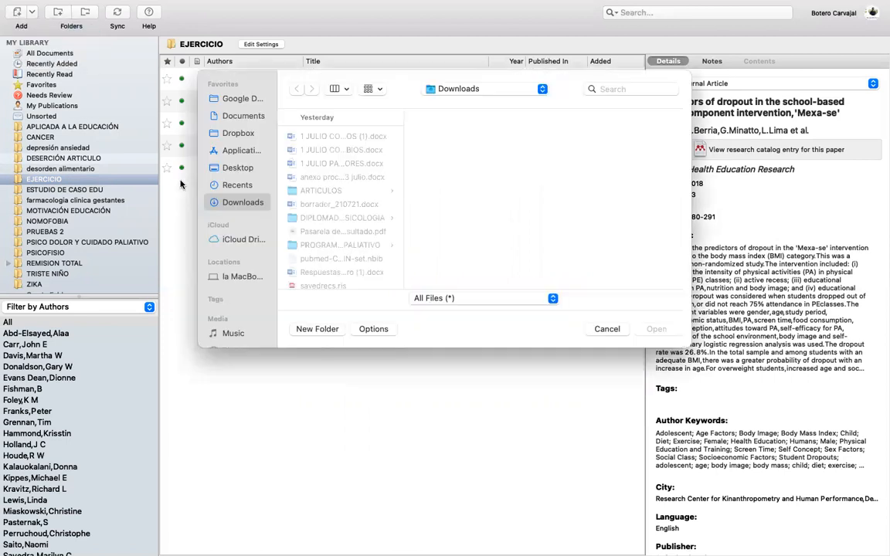
{"action": "scroll", "coordinate": [322, 222], "scroll_direction": "down", "scroll_amount": 3}
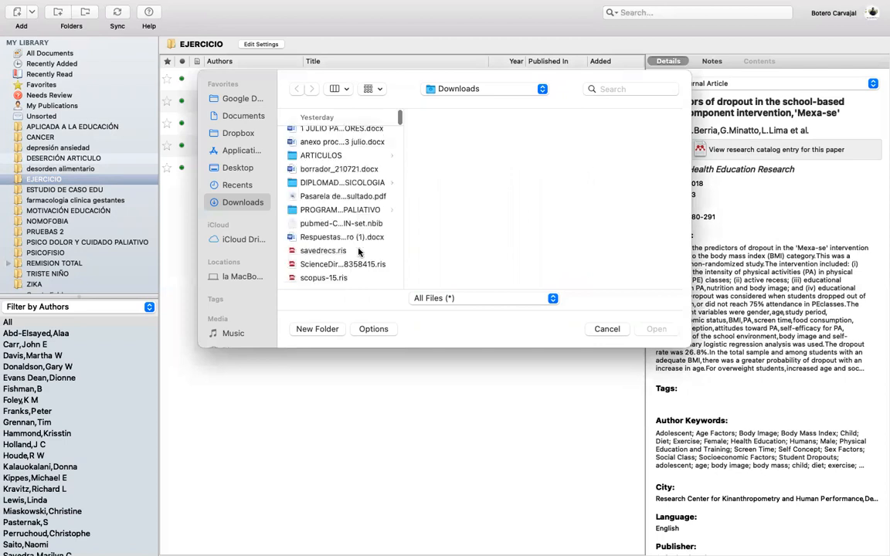
{"action": "left_click", "coordinate": [324, 213]}
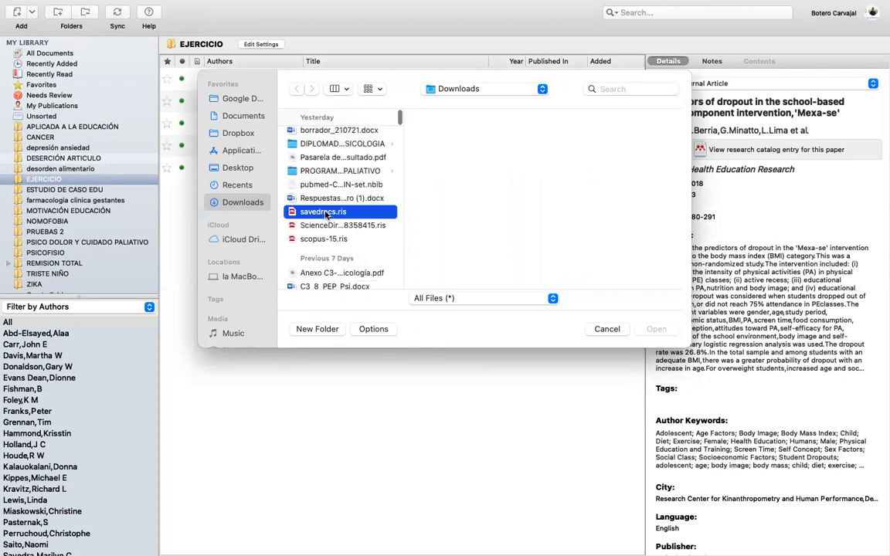
{"action": "left_click", "coordinate": [324, 239], "text": "shift"}
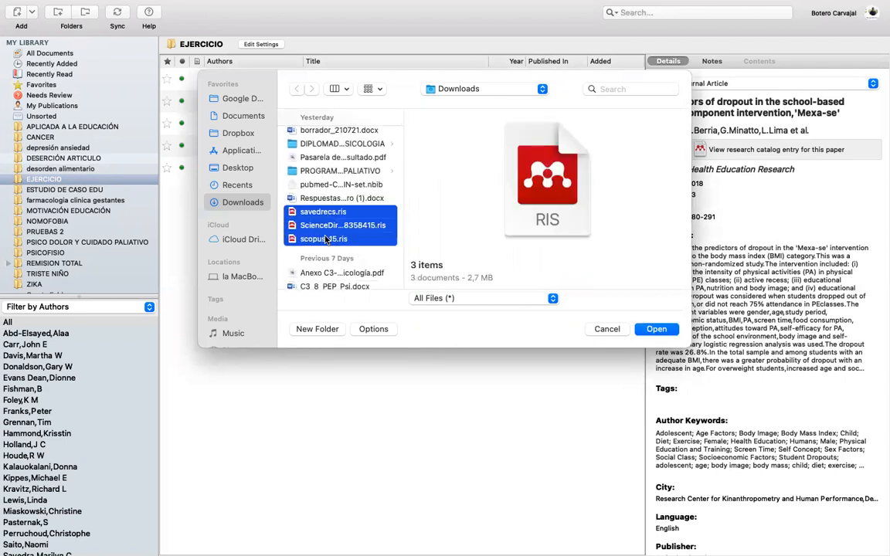
{"action": "left_click", "coordinate": [656, 329]}
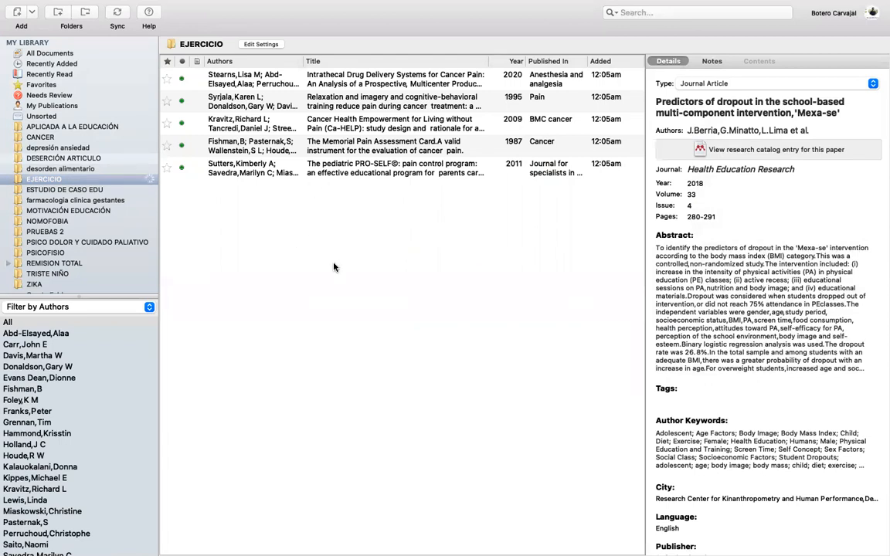
- Look through the imported records in EJERCICIO and take the library out of full screen to check the processing progress
{"action": "left_click", "coordinate": [431, 174]}
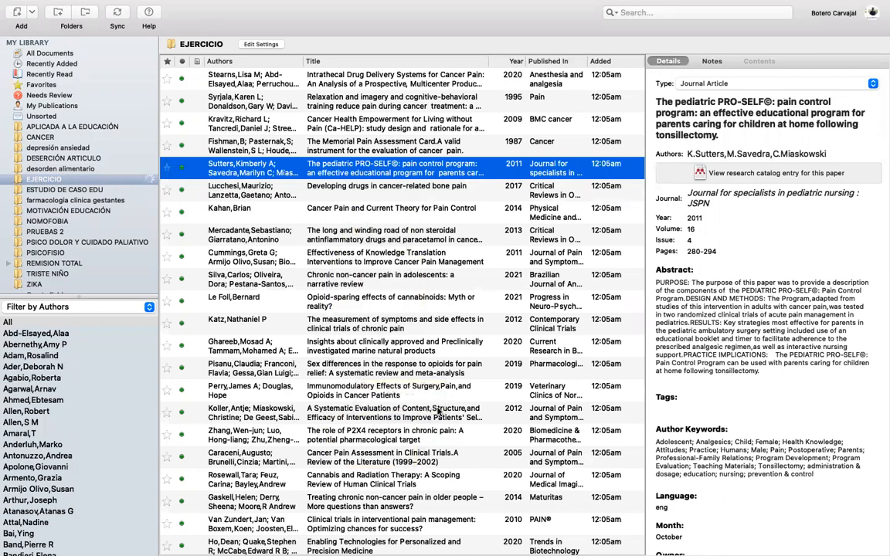
{"action": "scroll", "coordinate": [437, 412], "scroll_direction": "down", "scroll_amount": 15}
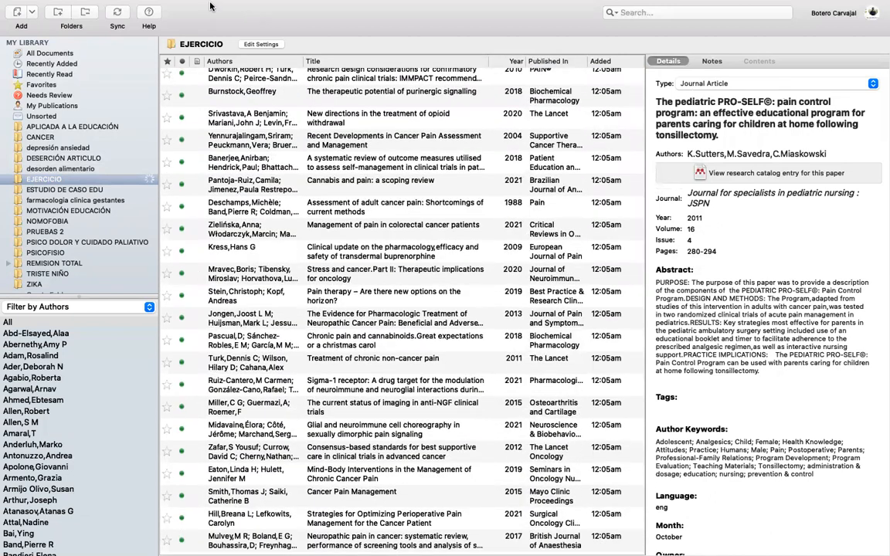
{"action": "mouse_move", "coordinate": [200, 6]}
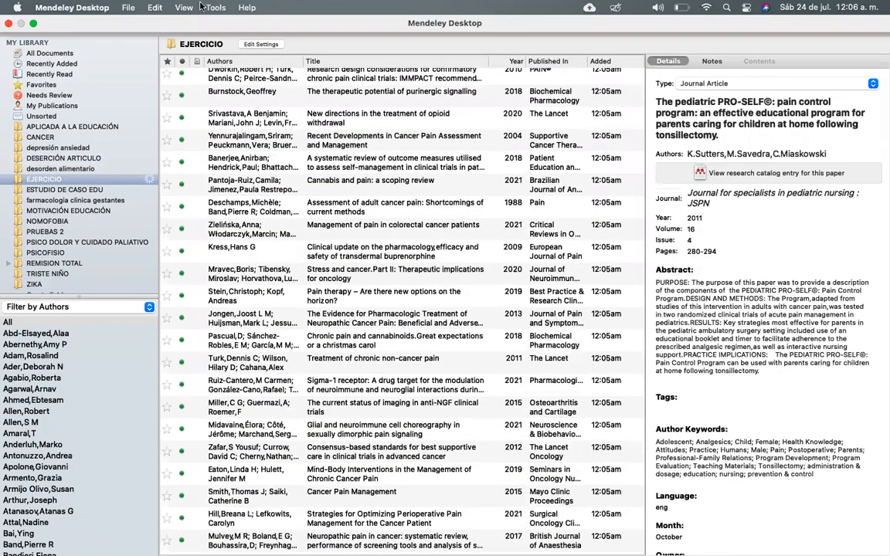
{"action": "left_click", "coordinate": [34, 24]}
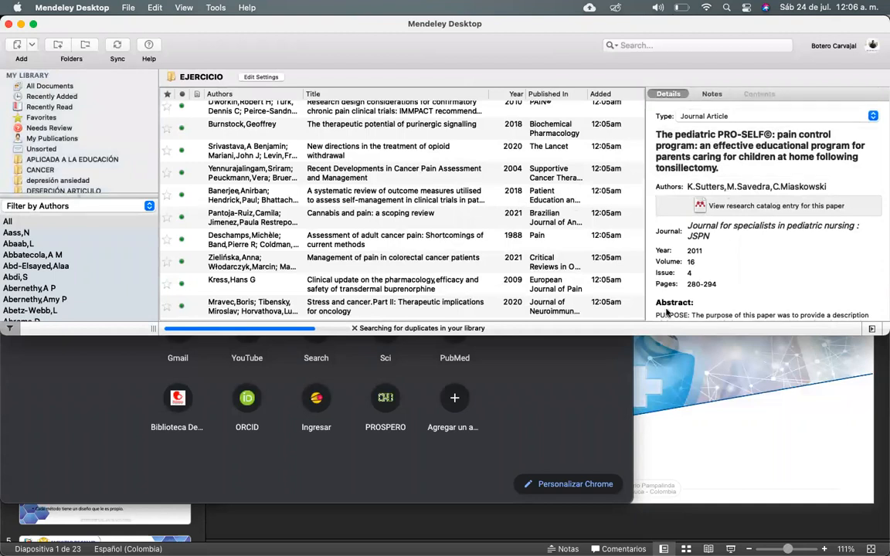
- Select all documents in the EJERCICIO folder and return the library to full screen
{"action": "scroll", "coordinate": [770, 207], "scroll_direction": "down", "scroll_amount": 2}
{"action": "scroll", "coordinate": [770, 207], "scroll_direction": "down", "scroll_amount": 2}
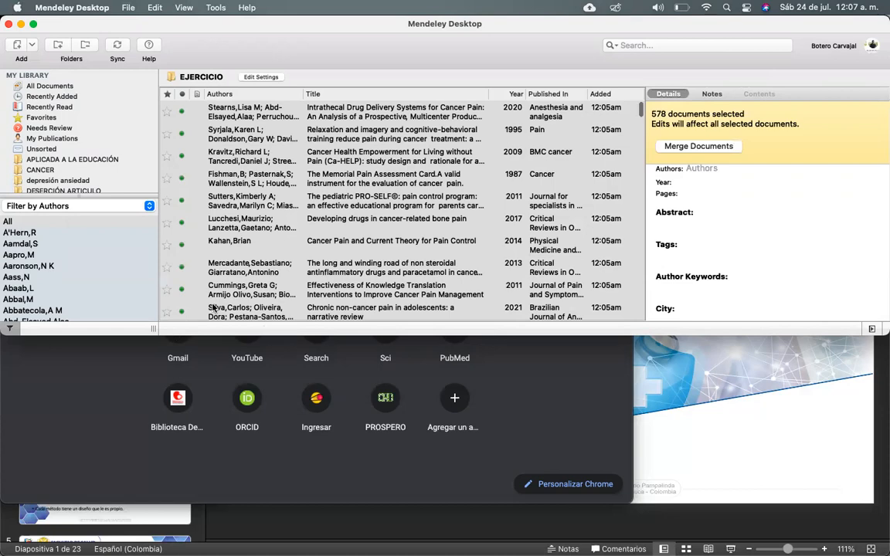
{"action": "left_click", "coordinate": [33, 26]}
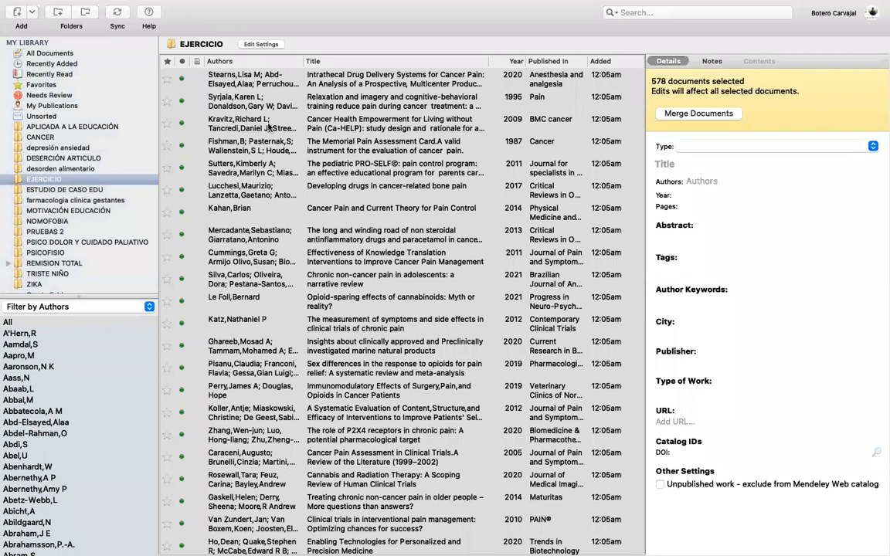
- Check the EJERCICIO folder for duplicate documents
{"action": "mouse_move", "coordinate": [195, 3]}
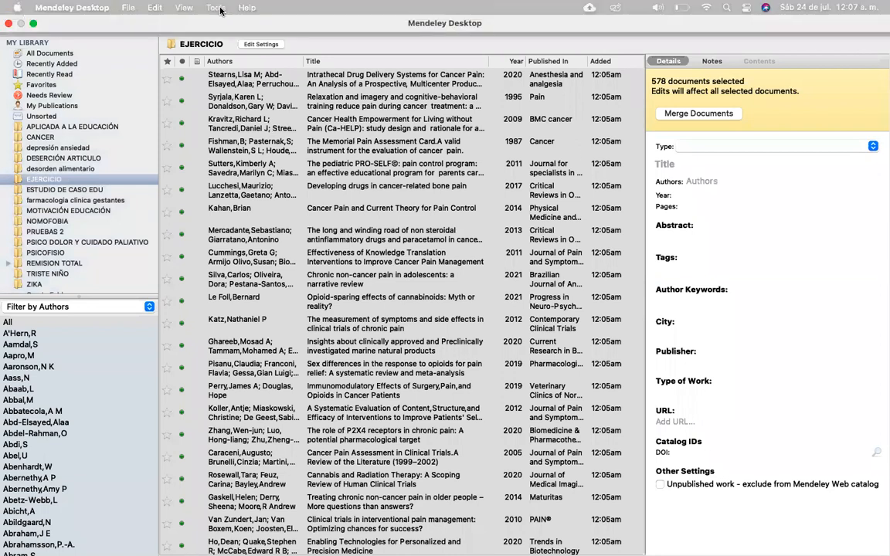
{"action": "left_click", "coordinate": [217, 8]}
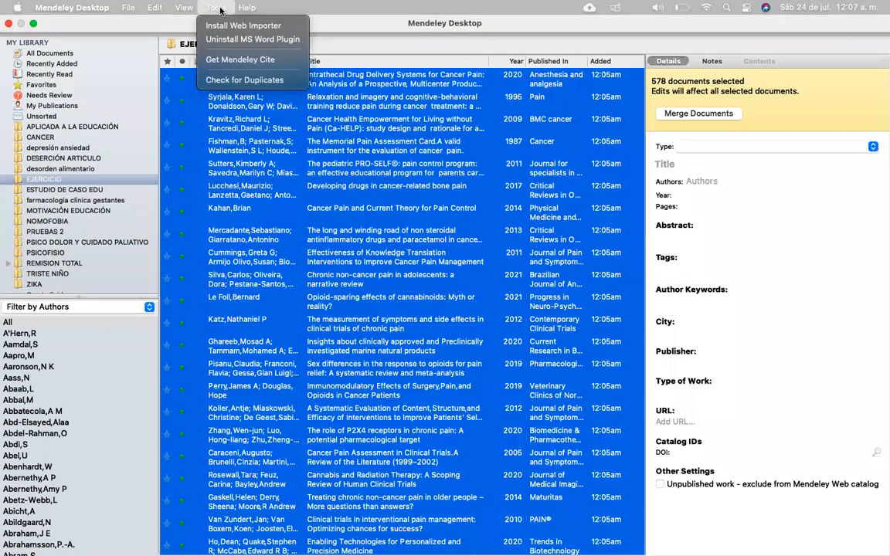
{"action": "left_click", "coordinate": [244, 81]}
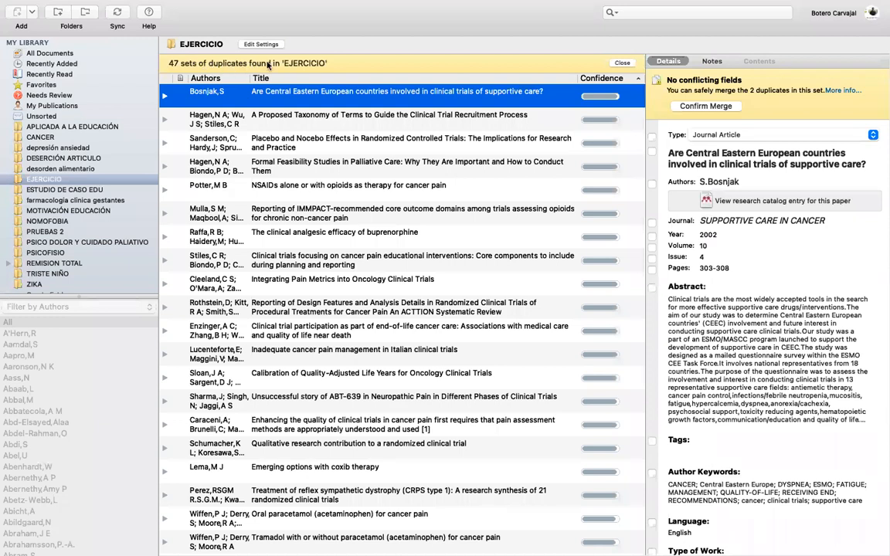
- Examine the copies in the first duplicate set, compare confidence levels down the list, and inspect the "Codeine, alone and with paracetamol" set
{"action": "left_click", "coordinate": [164, 99]}
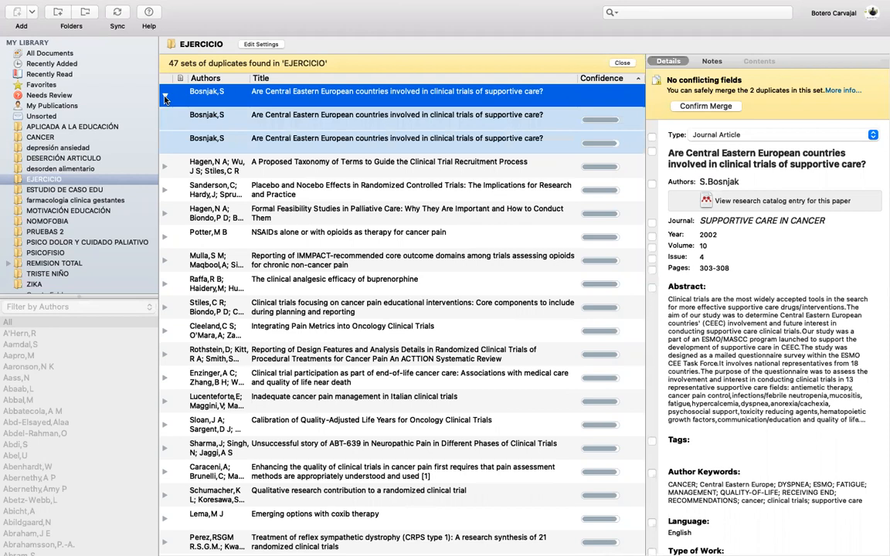
{"action": "left_click", "coordinate": [164, 98]}
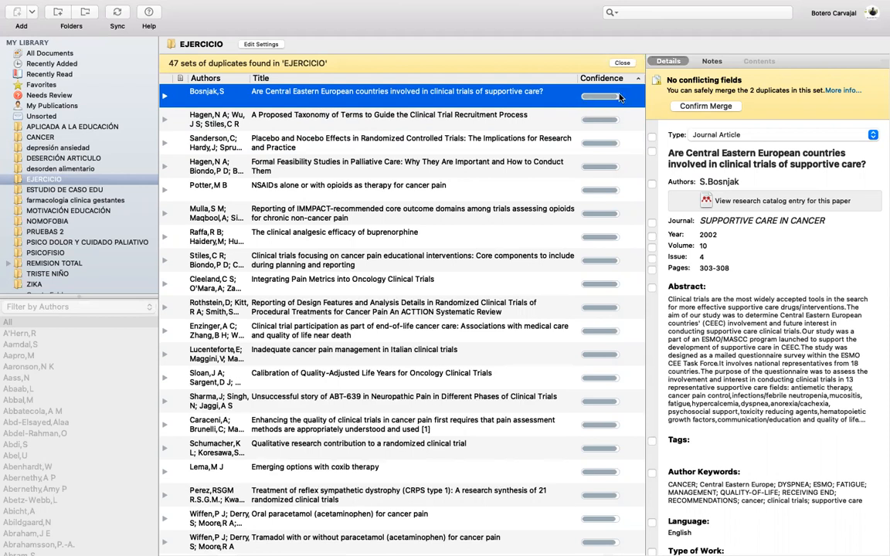
{"action": "scroll", "coordinate": [607, 422], "scroll_direction": "down", "scroll_amount": 10}
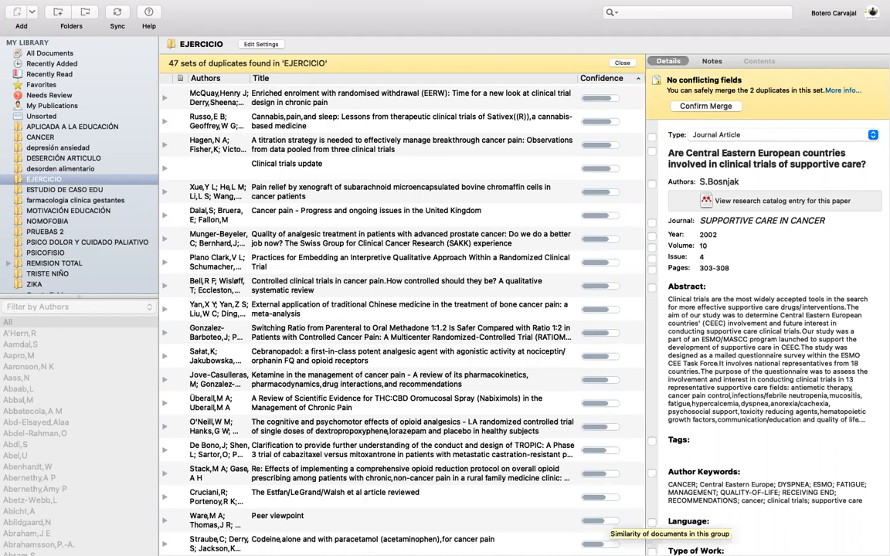
{"action": "left_click", "coordinate": [607, 544]}
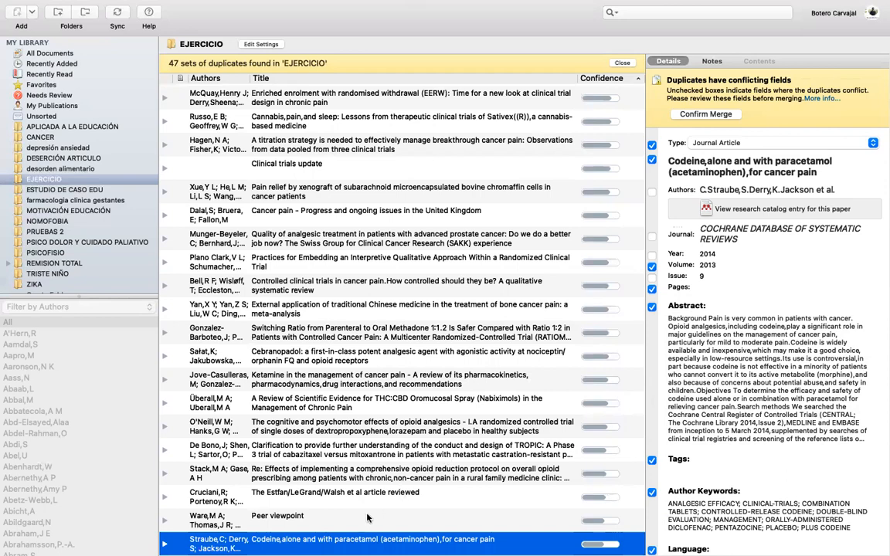
- Compare the confidence levels of the duplicate sets from the start to the end of the EJERCICIO results
{"action": "scroll", "coordinate": [246, 99], "scroll_direction": "up", "scroll_amount": 10}
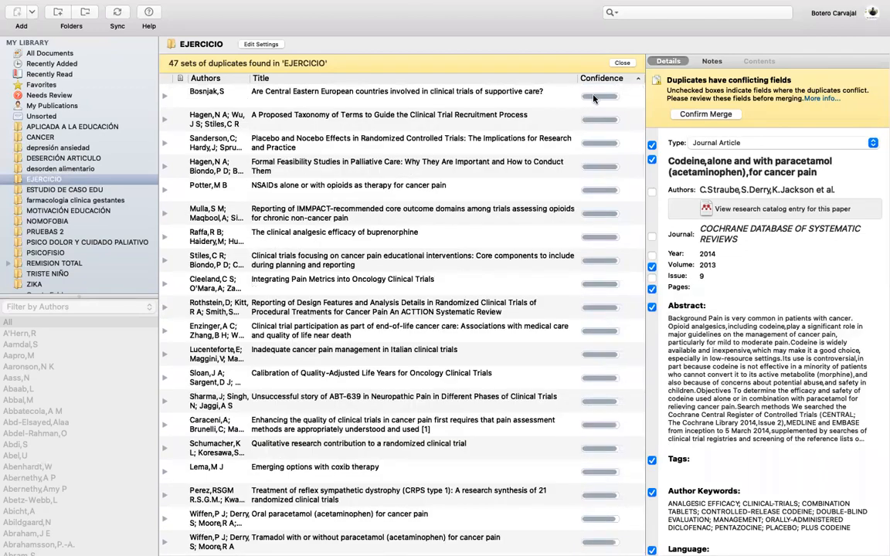
{"action": "scroll", "coordinate": [615, 370], "scroll_direction": "down", "scroll_amount": 5}
{"action": "scroll", "coordinate": [615, 382], "scroll_direction": "down", "scroll_amount": 20}
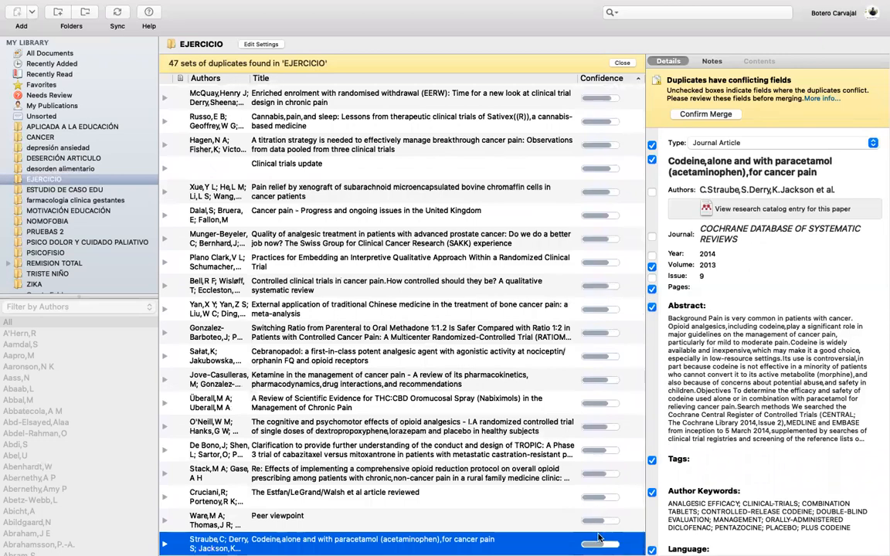
{"action": "scroll", "coordinate": [602, 427], "scroll_direction": "up", "scroll_amount": 3}
{"action": "scroll", "coordinate": [601, 427], "scroll_direction": "up", "scroll_amount": 7}
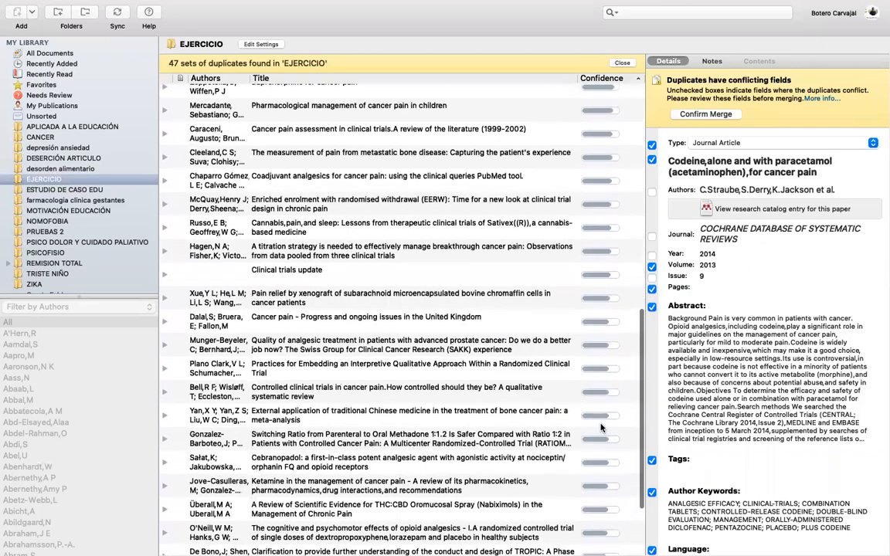
{"action": "scroll", "coordinate": [601, 427], "scroll_direction": "down", "scroll_amount": 11}
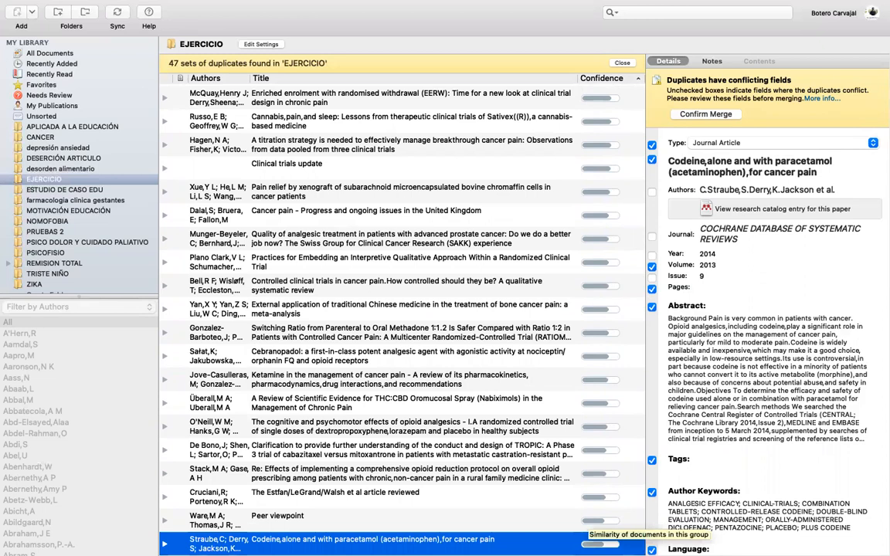
{"action": "scroll", "coordinate": [595, 517], "scroll_direction": "up", "scroll_amount": 10}
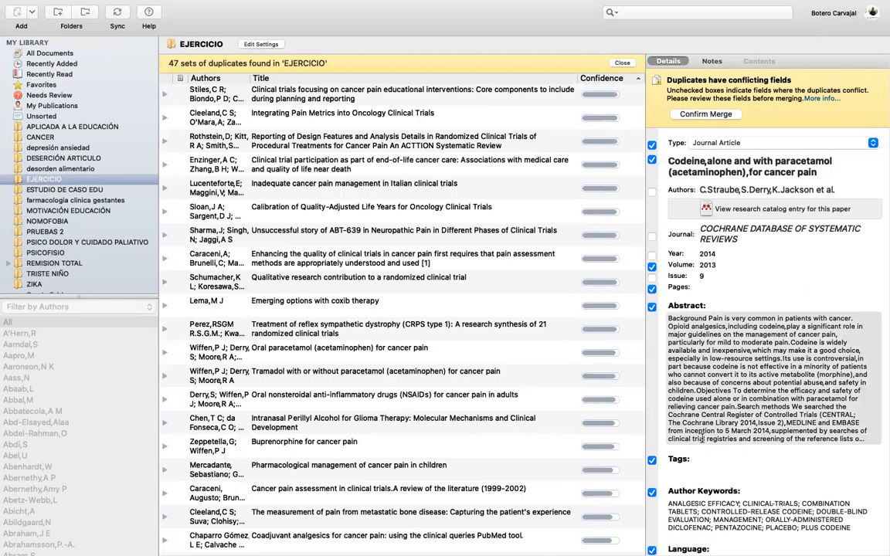
{"action": "scroll", "coordinate": [632, 472], "scroll_direction": "up", "scroll_amount": 5}
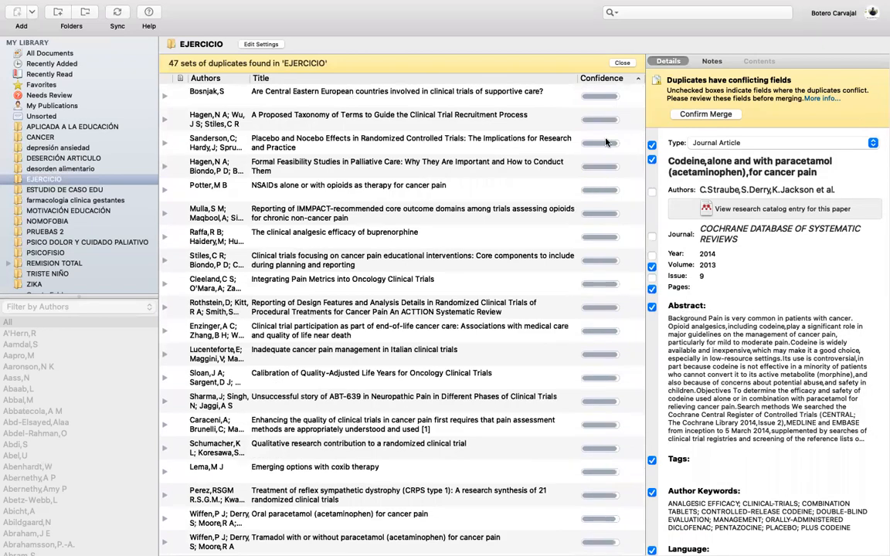
- Review the details of the set "Are Central Eastern European countries involved in clinical trials of supportive care?" and merge its duplicates
{"action": "left_click", "coordinate": [551, 92]}
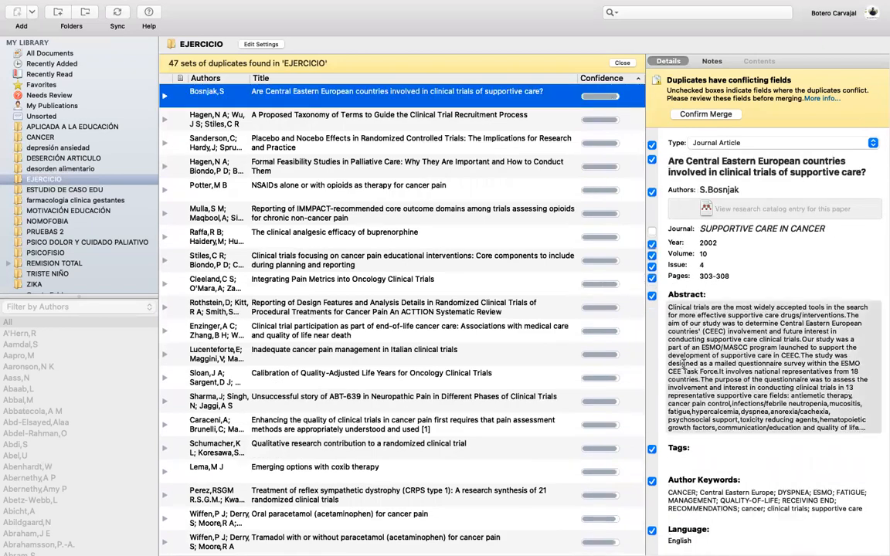
{"action": "scroll", "coordinate": [683, 363], "scroll_direction": "down", "scroll_amount": 5}
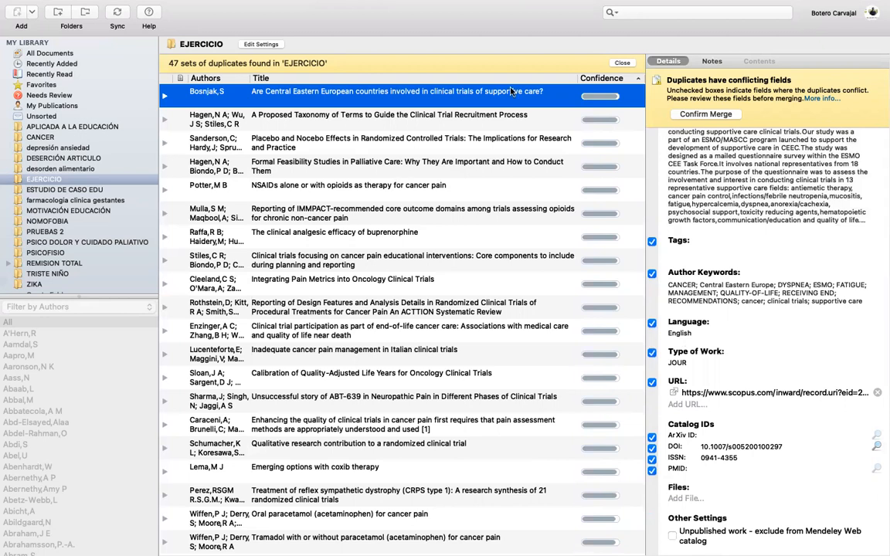
{"action": "left_click", "coordinate": [726, 115]}
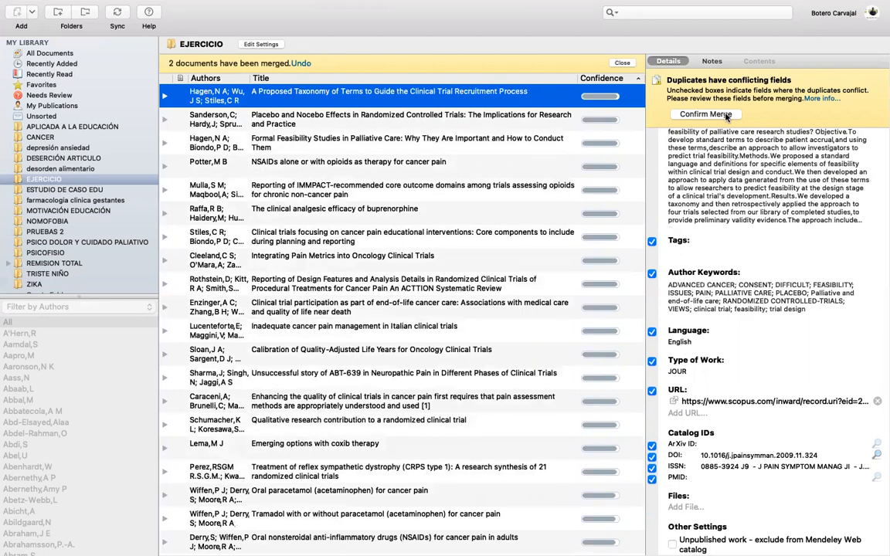
- Merge the duplicate sets one after another, from "A Proposed Taxonomy of Terms to Guide the Clinical Trial Recruitment Process" through "Peer viewpoint"
{"action": "left_click", "coordinate": [726, 115]}
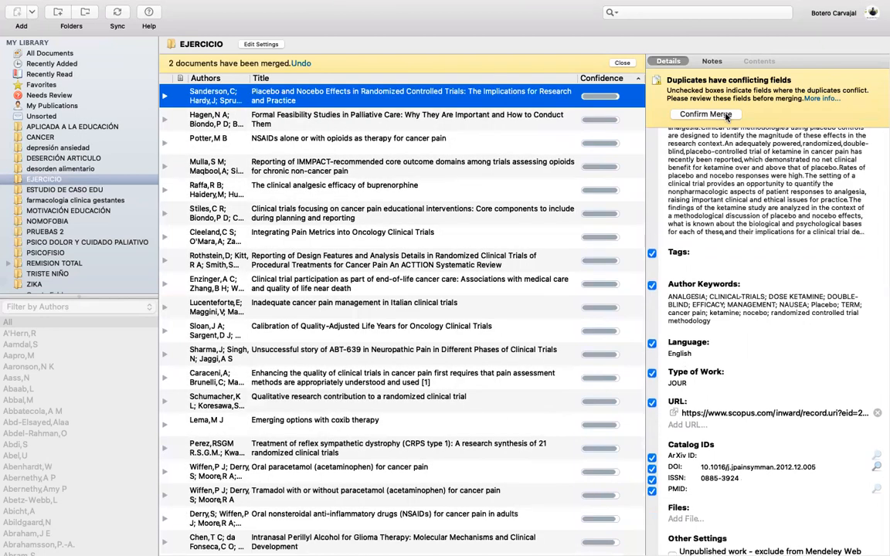
{"action": "left_click", "coordinate": [725, 115]}
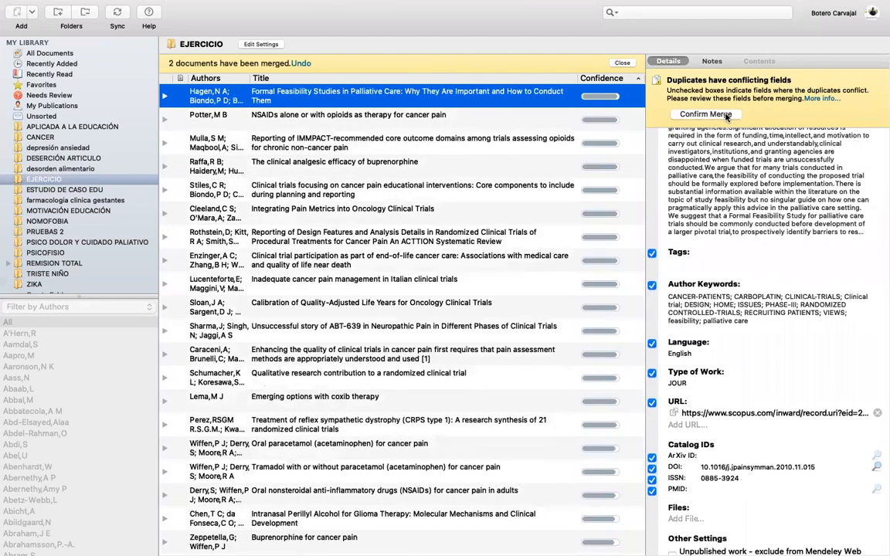
{"action": "left_click", "coordinate": [726, 115]}
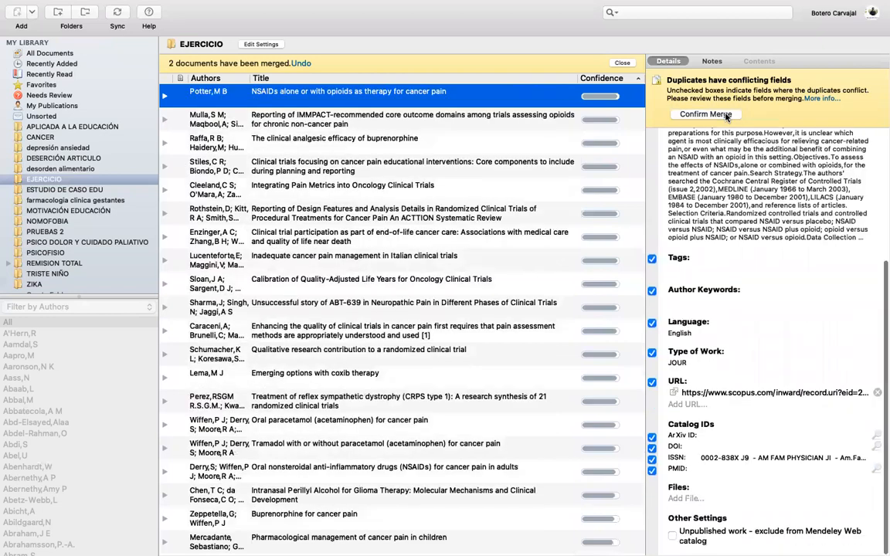
{"action": "left_click", "coordinate": [726, 115]}
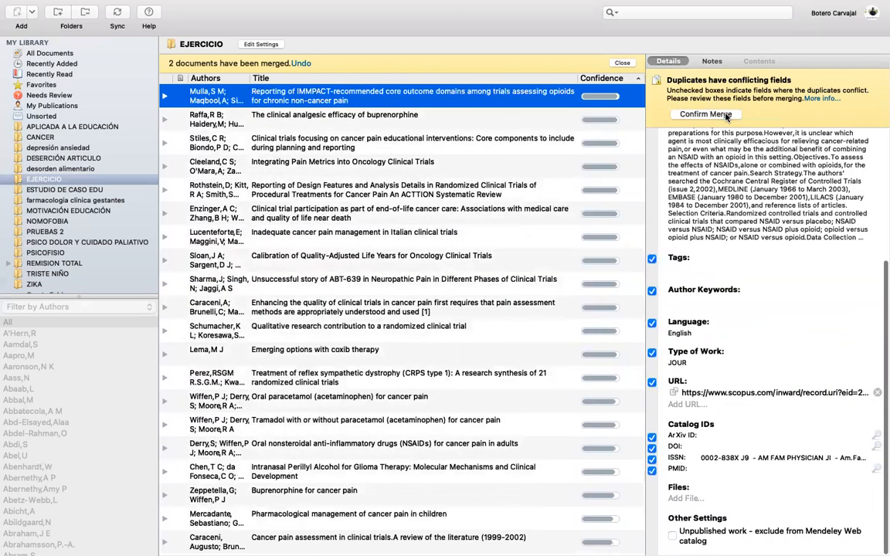
{"action": "left_click", "coordinate": [725, 115]}
{"action": "left_click", "coordinate": [726, 115]}
{"action": "left_click", "coordinate": [726, 115]}
{"action": "left_click", "coordinate": [726, 115]}
{"action": "left_click", "coordinate": [726, 115]}
{"action": "left_click", "coordinate": [725, 115]}
{"action": "left_click", "coordinate": [725, 115]}
{"action": "left_click", "coordinate": [726, 115]}
{"action": "left_click", "coordinate": [726, 116]}
{"action": "left_click", "coordinate": [726, 115]}
{"action": "left_click", "coordinate": [726, 116]}
{"action": "left_click", "coordinate": [726, 115]}
{"action": "left_click", "coordinate": [726, 115]}
{"action": "left_click", "coordinate": [726, 115]}
{"action": "left_click", "coordinate": [726, 115]}
{"action": "left_click", "coordinate": [725, 115]}
{"action": "left_click", "coordinate": [726, 115]}
{"action": "left_click", "coordinate": [726, 115]}
{"action": "left_click", "coordinate": [725, 115]}
{"action": "left_click", "coordinate": [726, 115]}
{"action": "left_click", "coordinate": [725, 115]}
{"action": "left_click", "coordinate": [725, 115]}
{"action": "left_click", "coordinate": [725, 115]}
{"action": "left_click", "coordinate": [725, 115]}
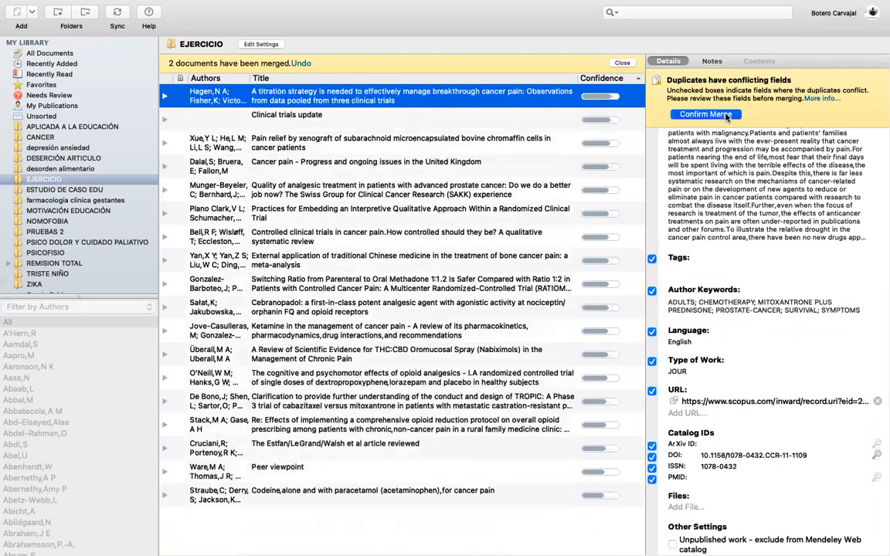
{"action": "left_click", "coordinate": [725, 115]}
{"action": "left_click", "coordinate": [725, 115]}
{"action": "left_click", "coordinate": [726, 115]}
{"action": "left_click", "coordinate": [726, 115]}
{"action": "left_click", "coordinate": [725, 115]}
{"action": "left_click", "coordinate": [725, 115]}
{"action": "left_click", "coordinate": [725, 115]}
{"action": "left_click", "coordinate": [725, 116]}
{"action": "left_click", "coordinate": [725, 116]}
{"action": "left_click", "coordinate": [726, 115]}
{"action": "left_click", "coordinate": [726, 115]}
{"action": "left_click", "coordinate": [726, 115]}
{"action": "left_click", "coordinate": [725, 115]}
{"action": "left_click", "coordinate": [726, 115]}
{"action": "left_click", "coordinate": [726, 115]}
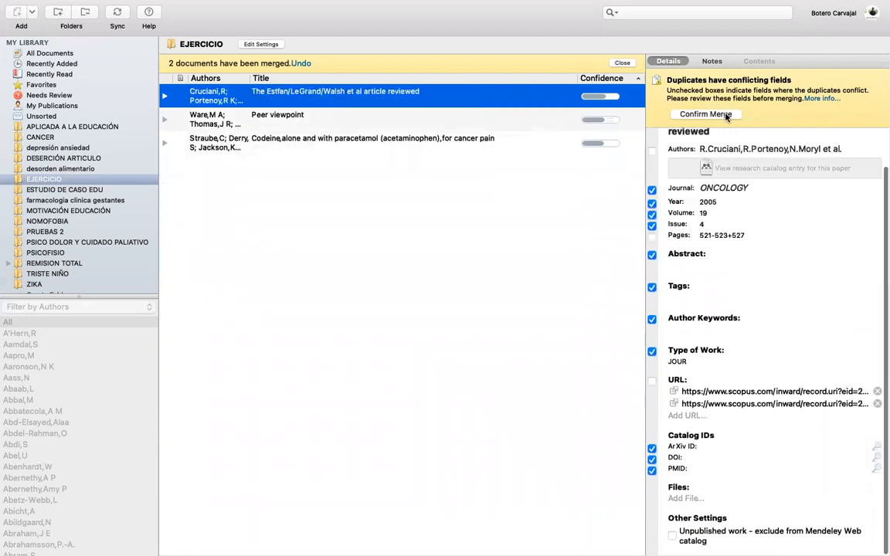
{"action": "left_click", "coordinate": [726, 115]}
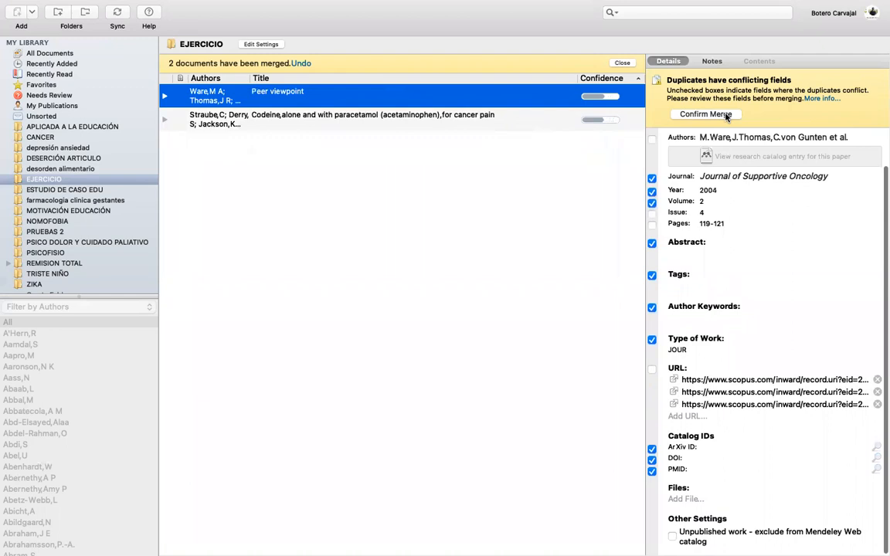
{"action": "left_click", "coordinate": [725, 115]}
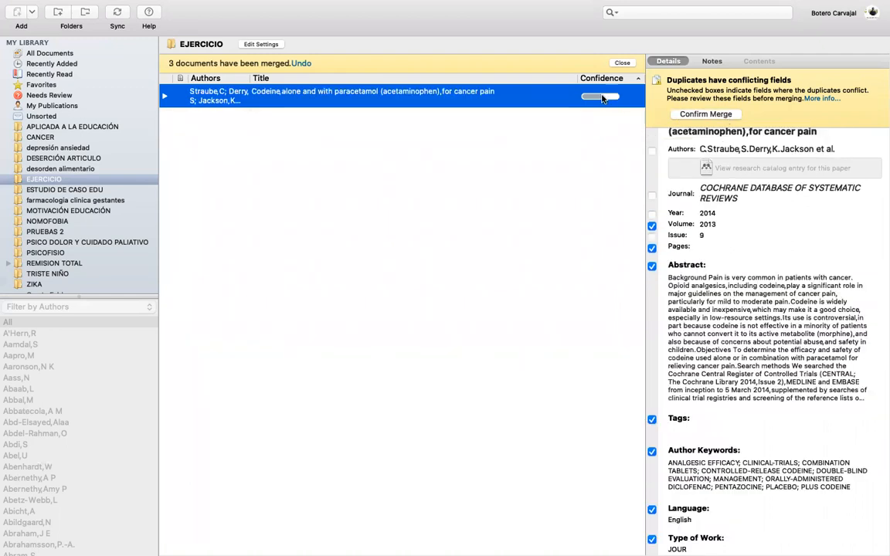
- Expand the "Codeine, alone and with paracetamol" set and compare authors, journal, year, issue, abstract and DOI between its two copies
{"action": "left_click", "coordinate": [164, 96]}
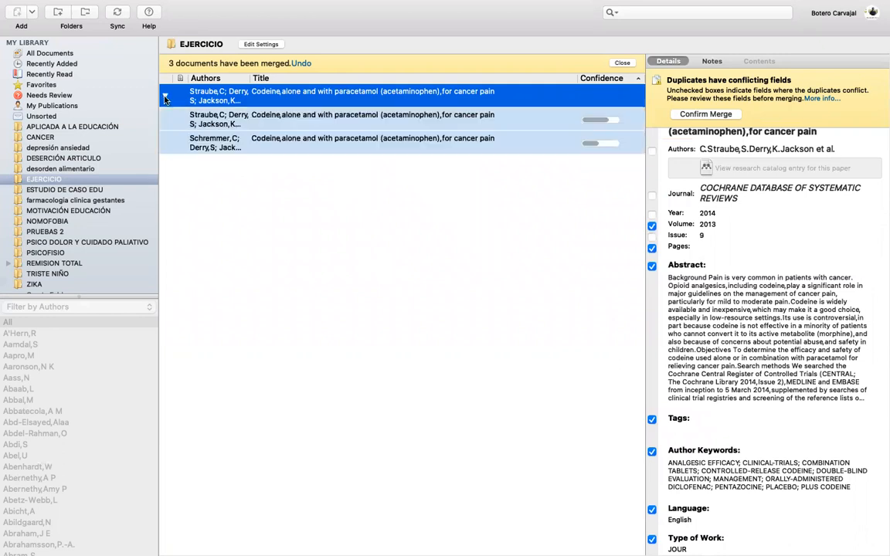
{"action": "left_click", "coordinate": [323, 122]}
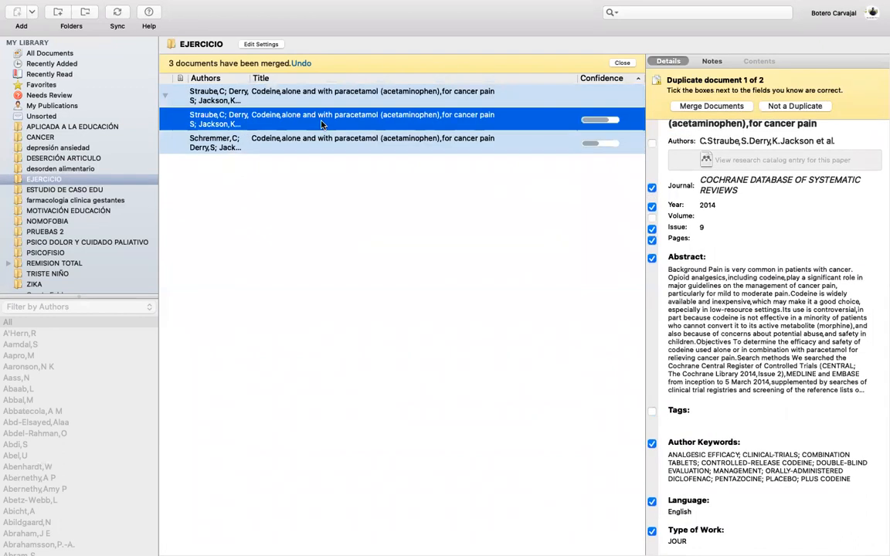
{"action": "left_click", "coordinate": [326, 146]}
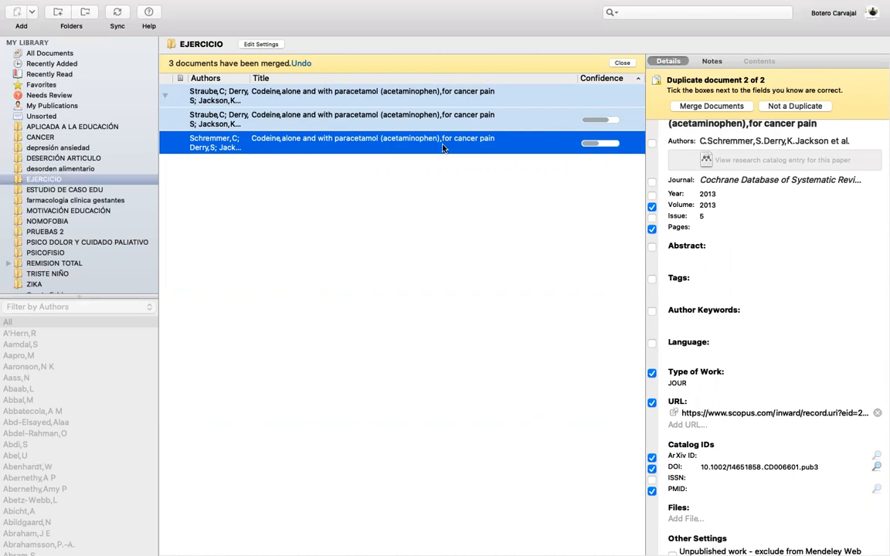
{"action": "left_click", "coordinate": [461, 120]}
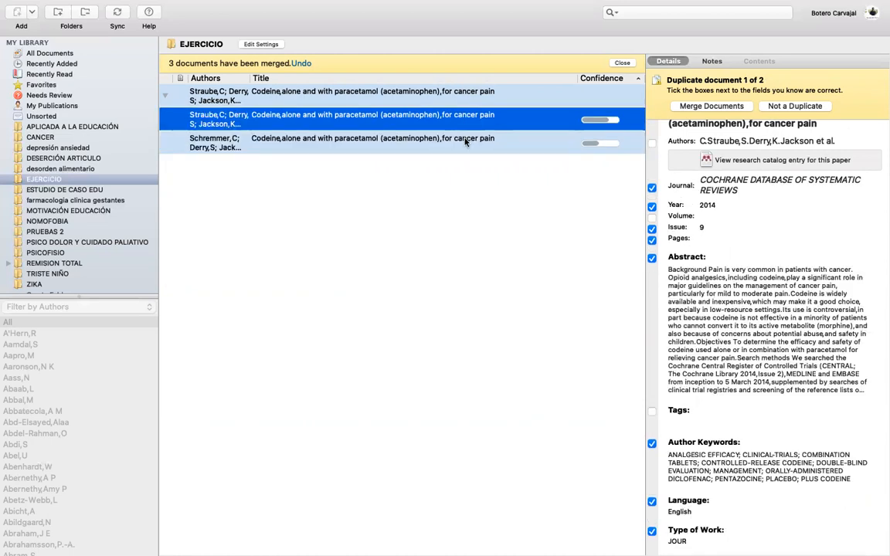
{"action": "left_click", "coordinate": [465, 143]}
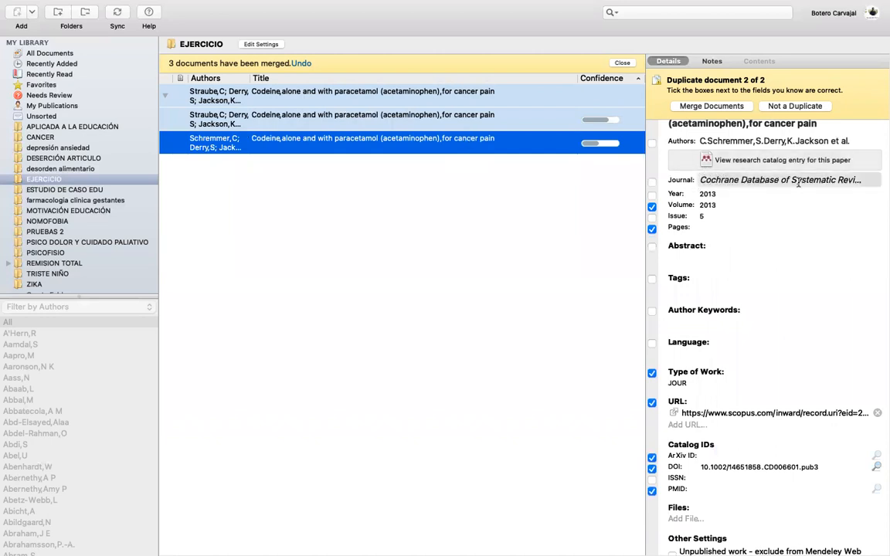
{"action": "left_click", "coordinate": [467, 120]}
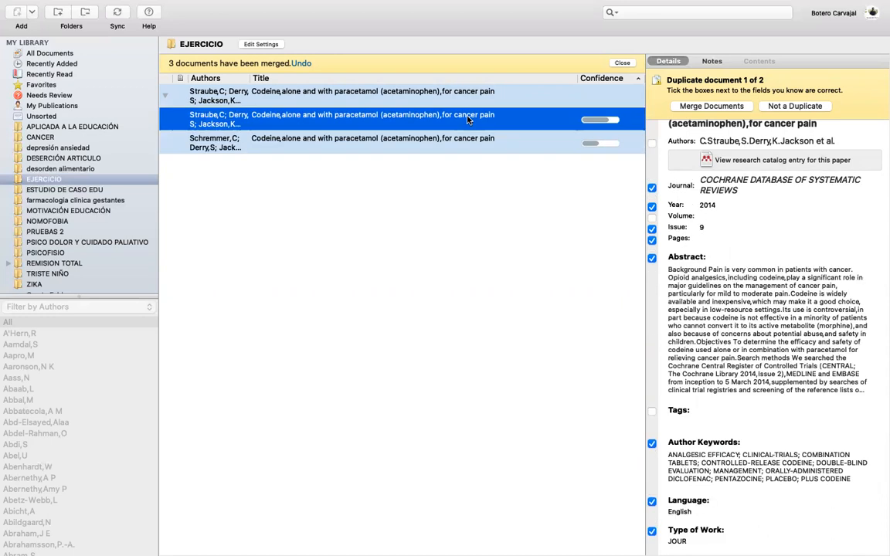
{"action": "left_click", "coordinate": [467, 146]}
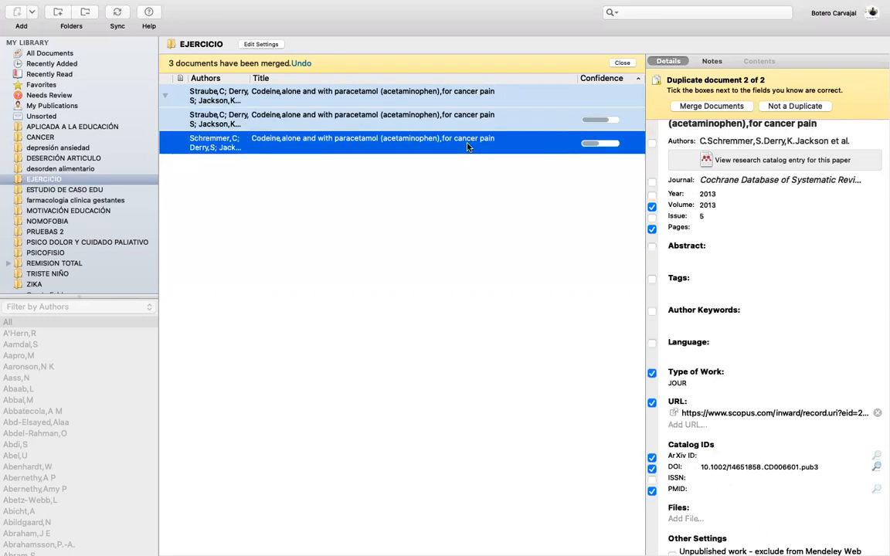
{"action": "left_click", "coordinate": [467, 120]}
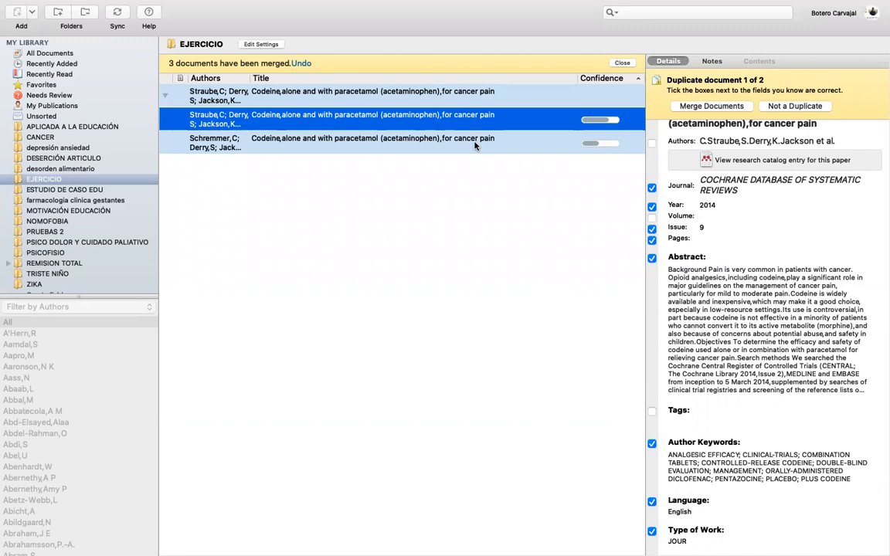
{"action": "left_click", "coordinate": [374, 139]}
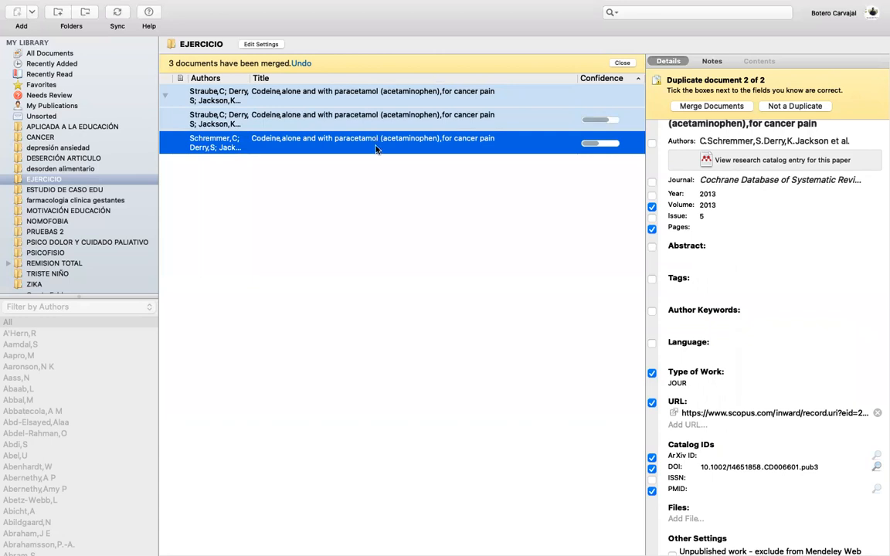
{"action": "left_click", "coordinate": [372, 121]}
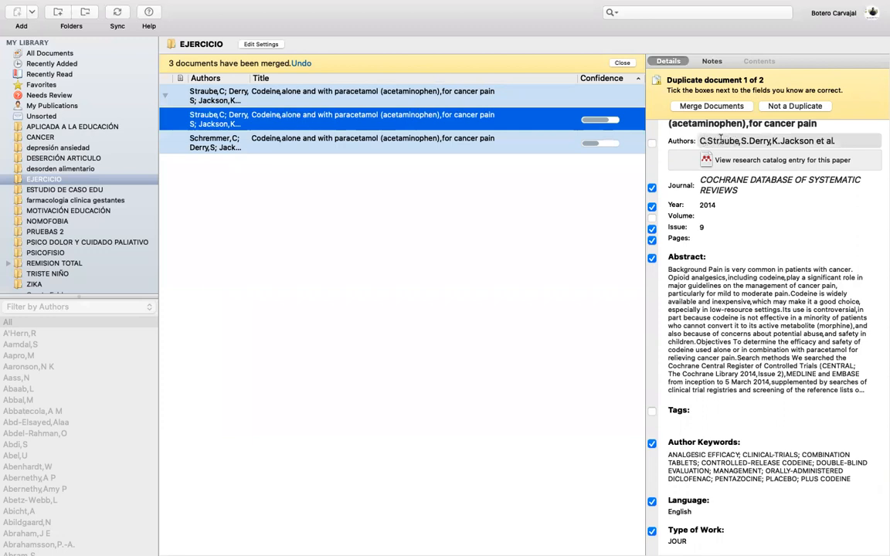
{"action": "left_click", "coordinate": [346, 141]}
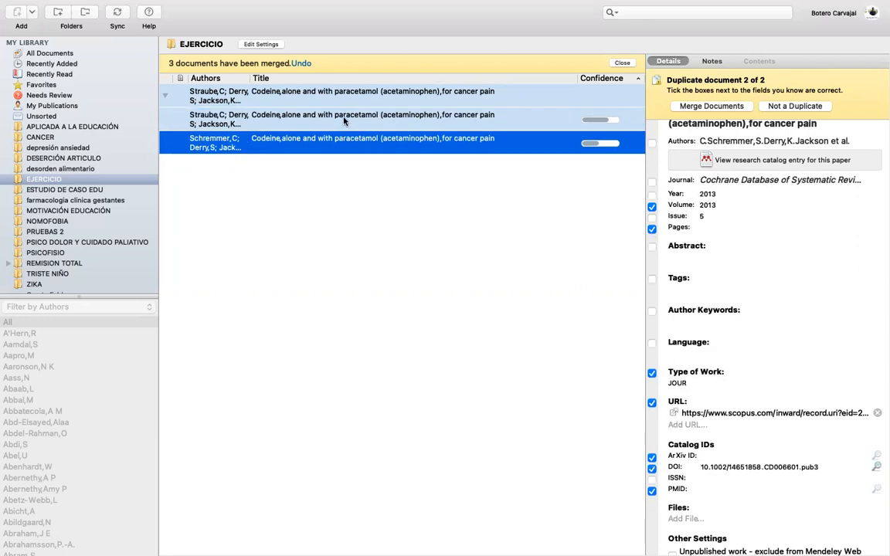
{"action": "left_click", "coordinate": [346, 118]}
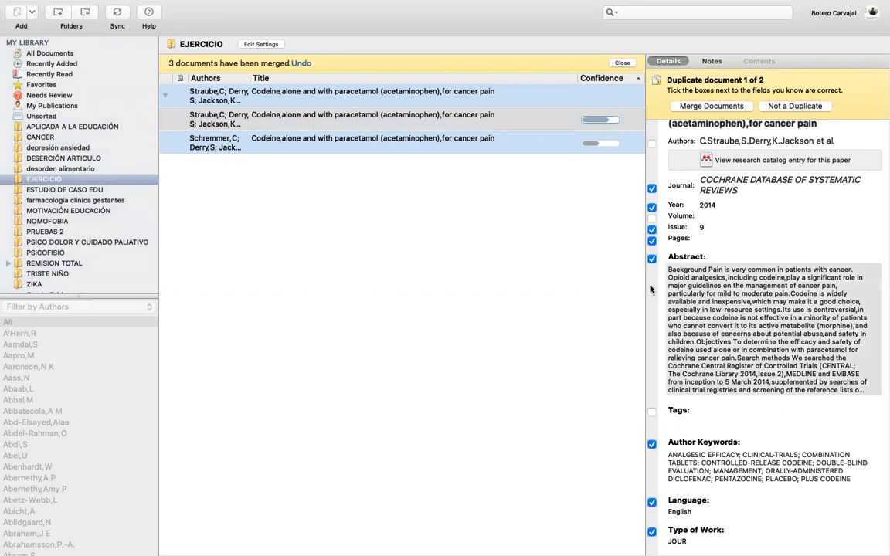
{"action": "left_click", "coordinate": [430, 147]}
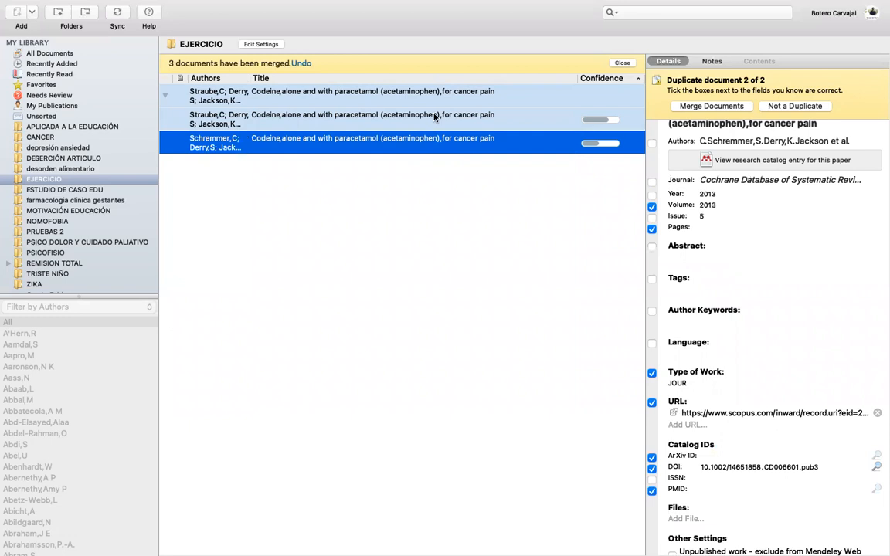
{"action": "left_click", "coordinate": [435, 116]}
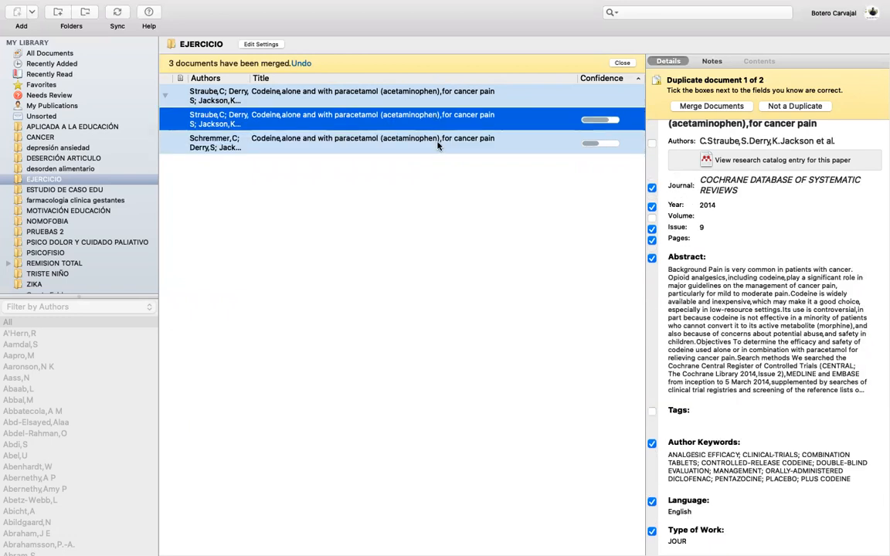
{"action": "left_click", "coordinate": [437, 146]}
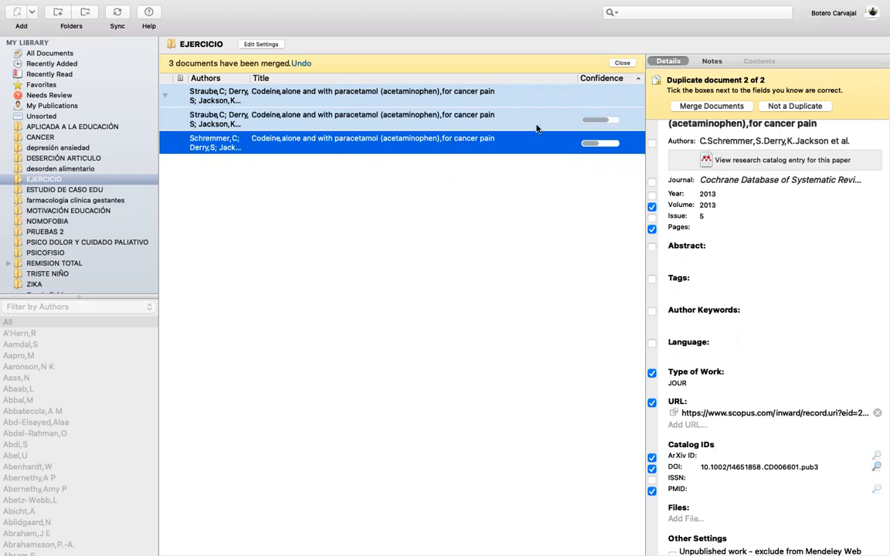
- Review the conflicting fields of the "Codeine, alone and with paracetamol" duplicate set, then confirm its merge and dismiss the notice
{"action": "left_click", "coordinate": [389, 117]}
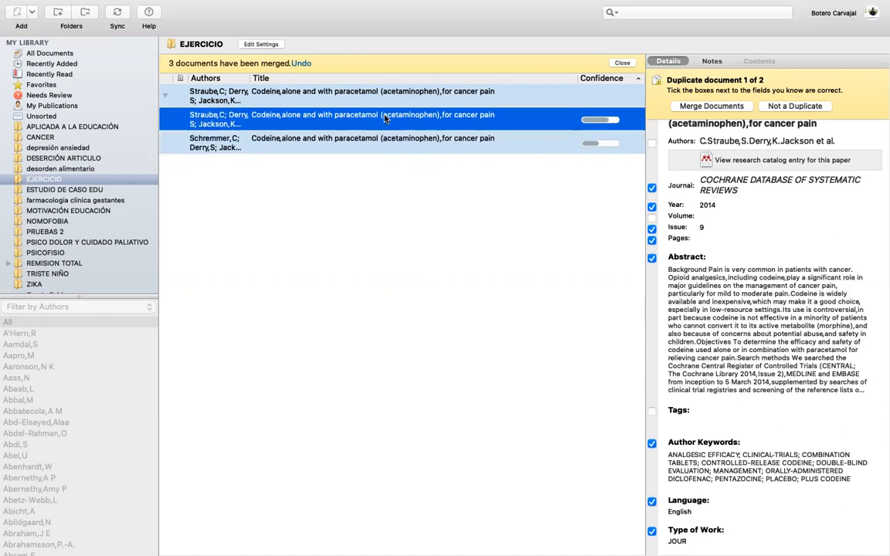
{"action": "left_click", "coordinate": [718, 107]}
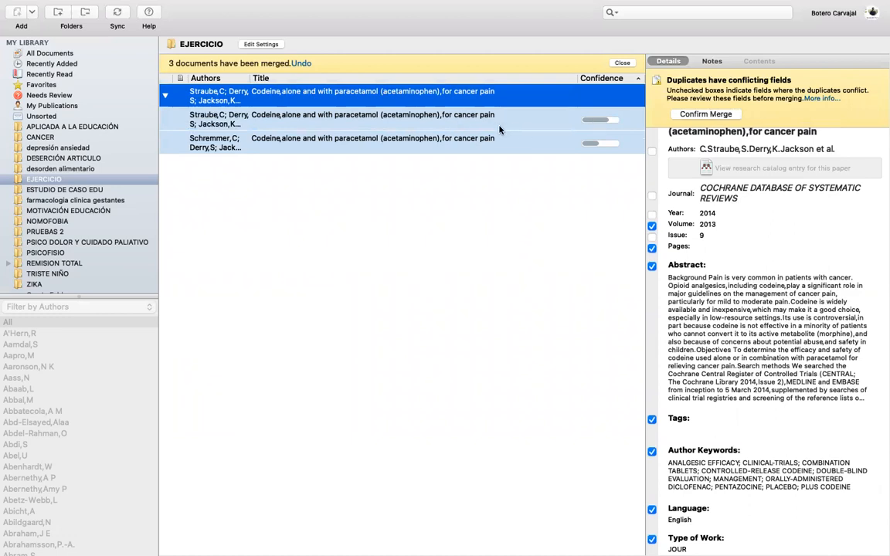
{"action": "left_click", "coordinate": [455, 122]}
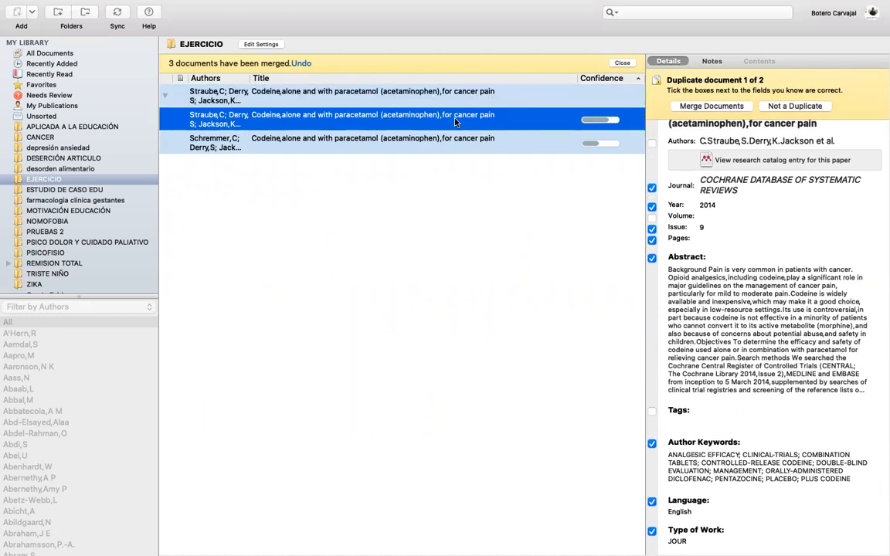
{"action": "left_click", "coordinate": [722, 107]}
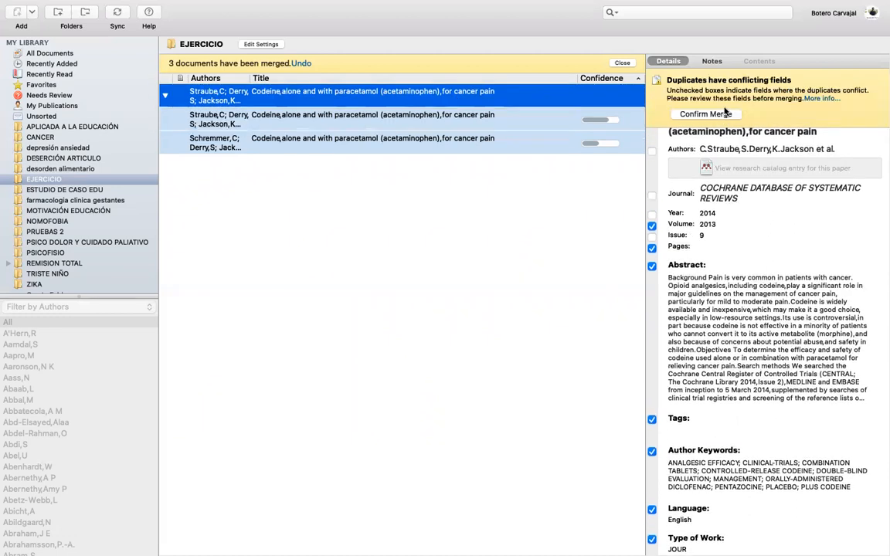
{"action": "left_click", "coordinate": [229, 152]}
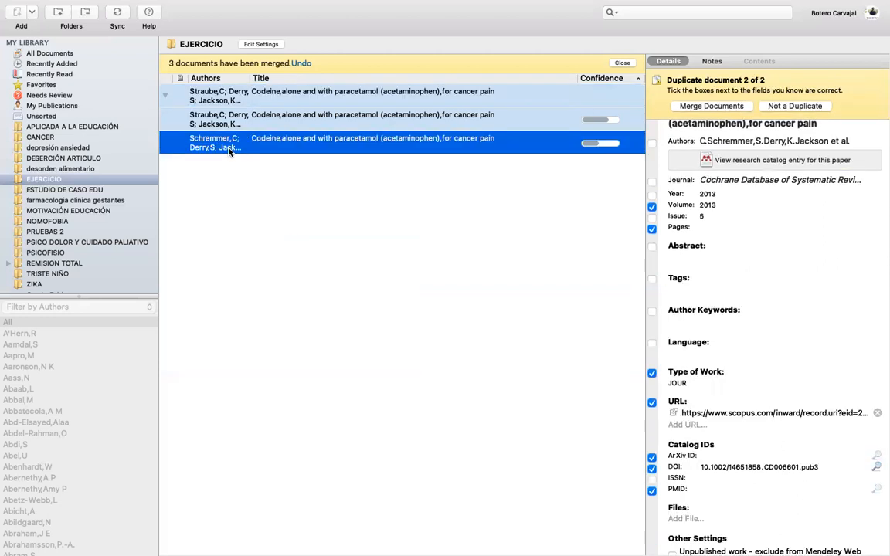
{"action": "left_click", "coordinate": [166, 96]}
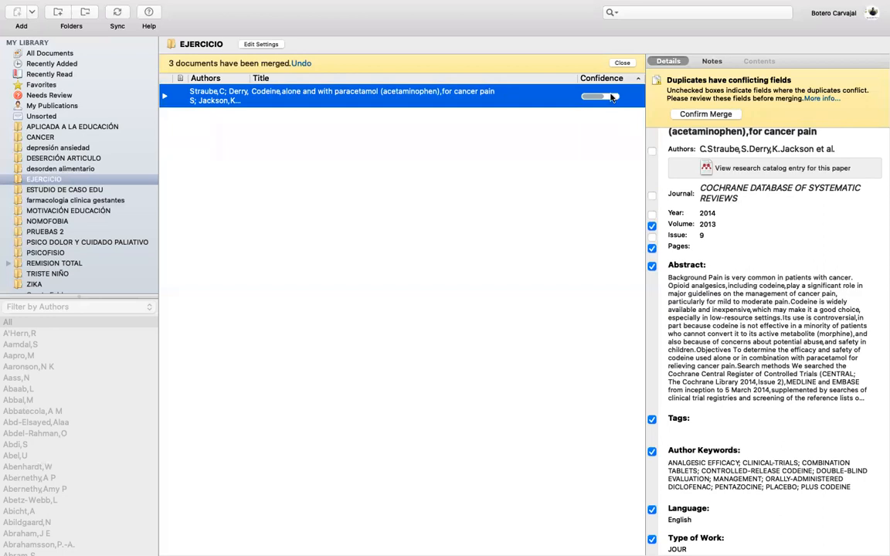
{"action": "left_click", "coordinate": [702, 113]}
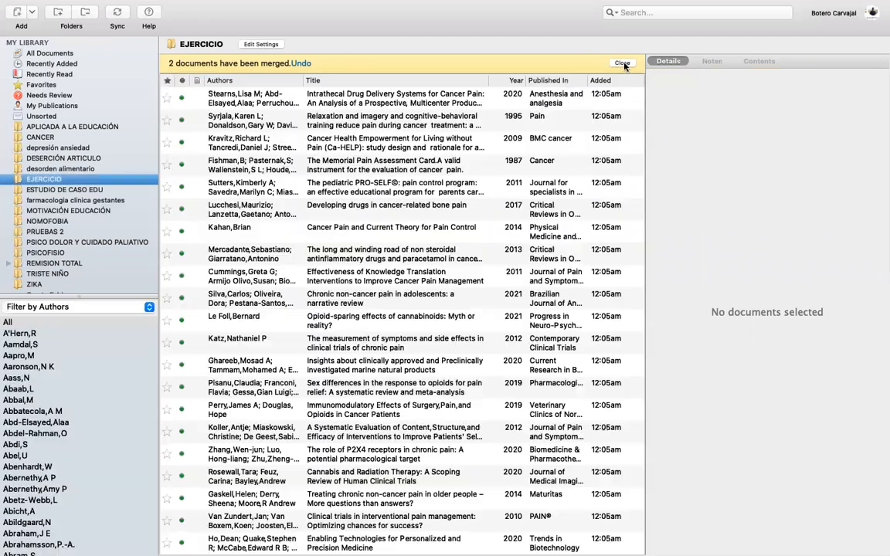
{"action": "left_click", "coordinate": [621, 62]}
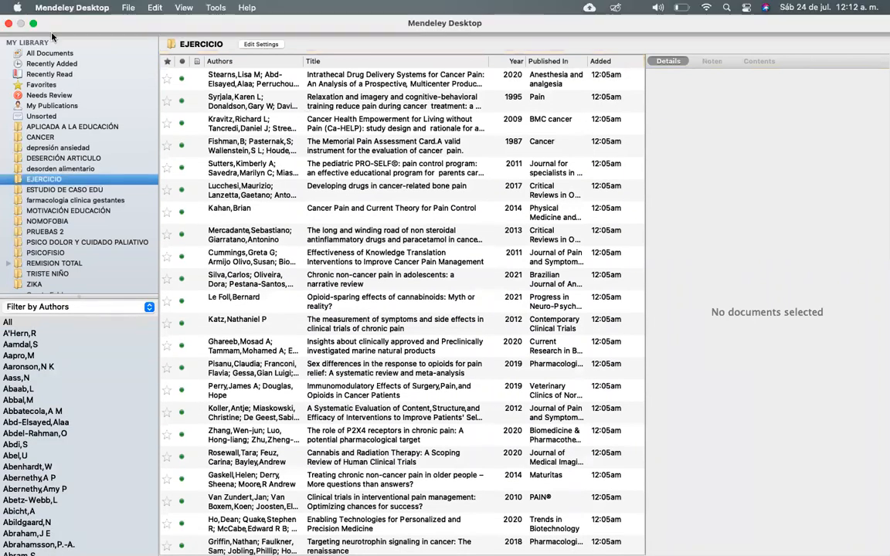
- Select the "Intrathecal Drug Delivery Systems for Cancer Pain" reference in EJERCICIO and synchronise the desktop library with the online account
{"action": "left_click", "coordinate": [33, 24]}
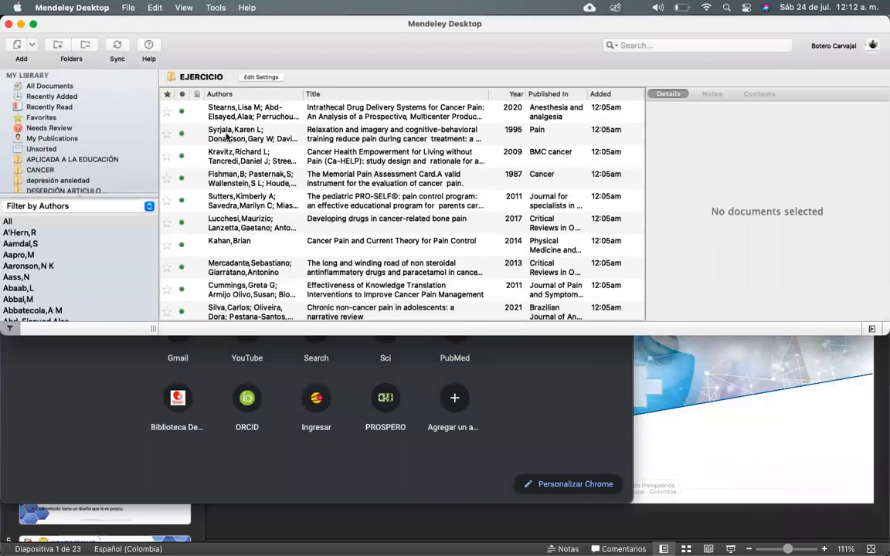
{"action": "left_click", "coordinate": [230, 113]}
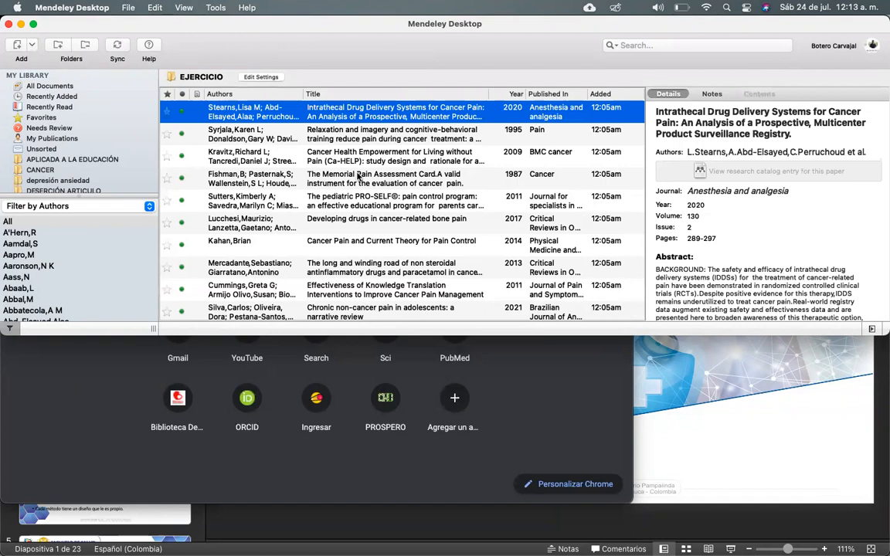
{"action": "left_click", "coordinate": [33, 26]}
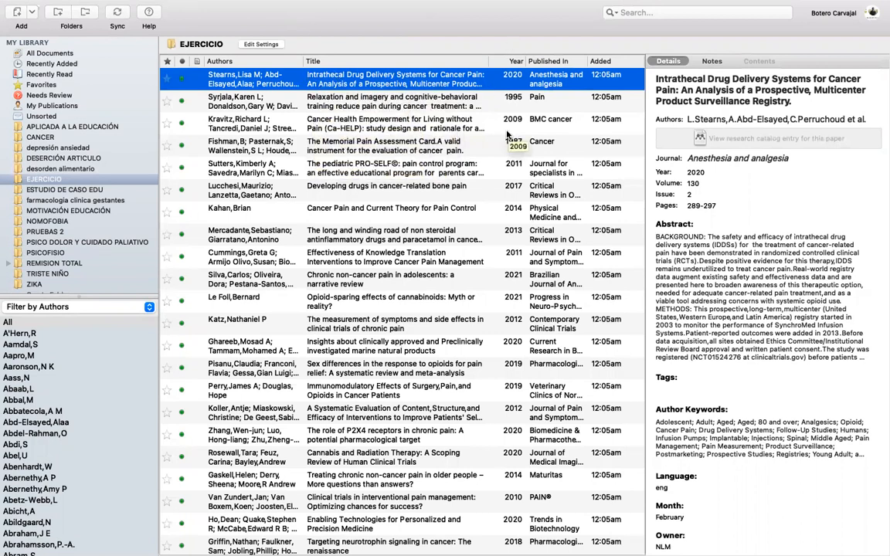
{"action": "left_click", "coordinate": [118, 14]}
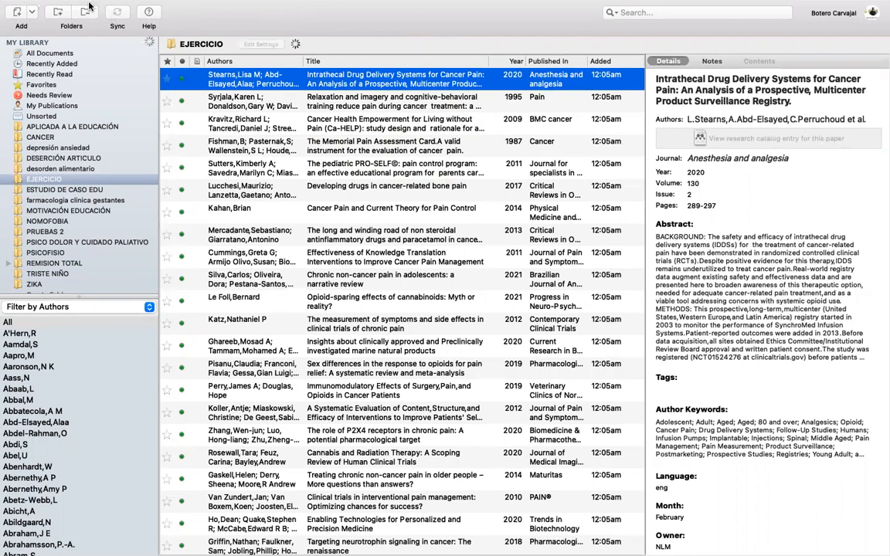
{"action": "mouse_move", "coordinate": [75, 4]}
{"action": "left_click", "coordinate": [33, 24]}
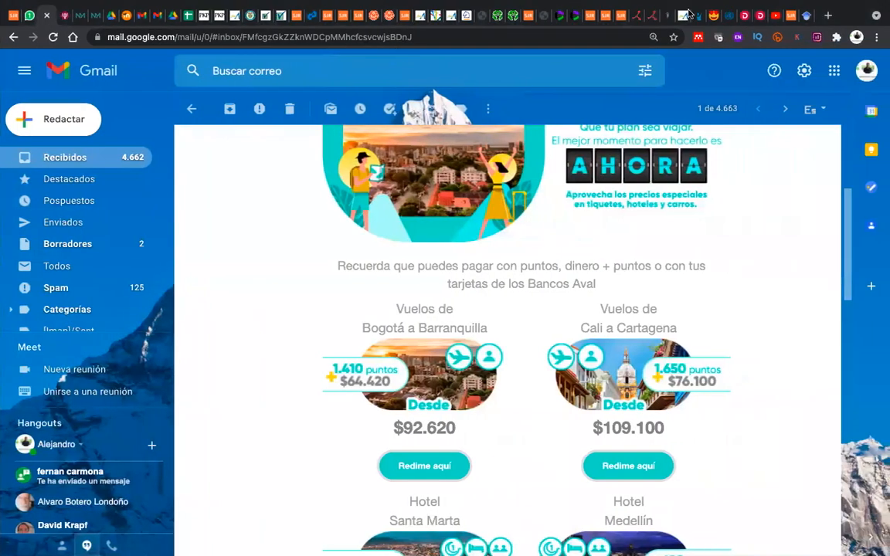
- Switch to Chrome and open mendeley.com in place of the Google Académico profile page
{"action": "left_click", "coordinate": [807, 17]}
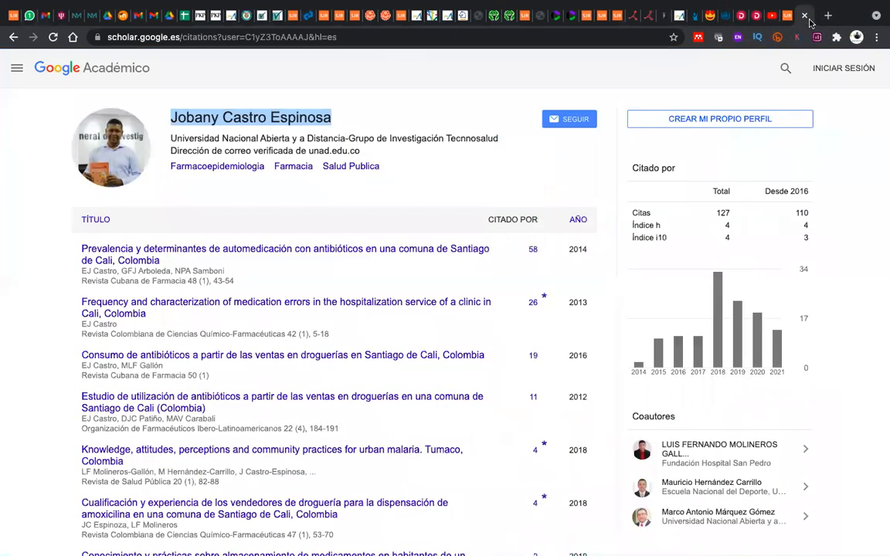
{"action": "left_click", "coordinate": [575, 37]}
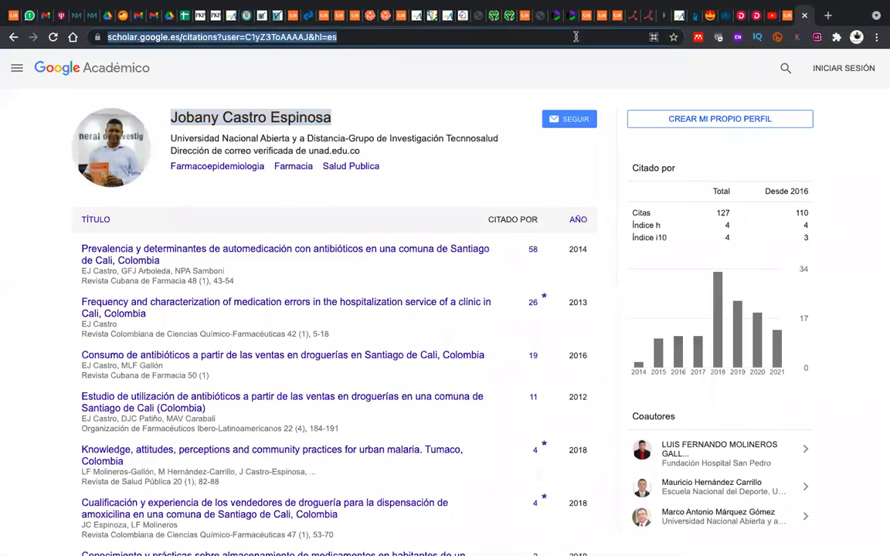
{"action": "type", "text": "e"}
{"action": "key", "text": "BackSpace"}
{"action": "type", "text": "MENDE"}
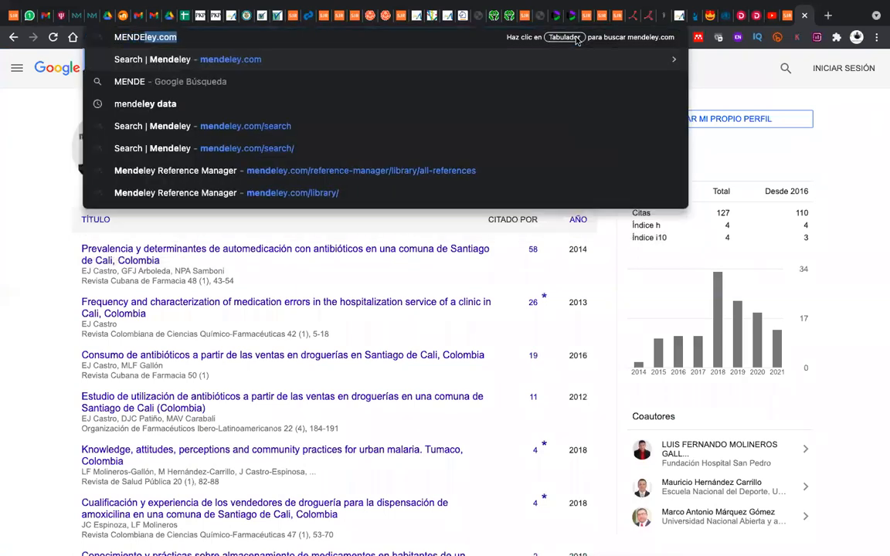
{"action": "key", "text": "Return"}
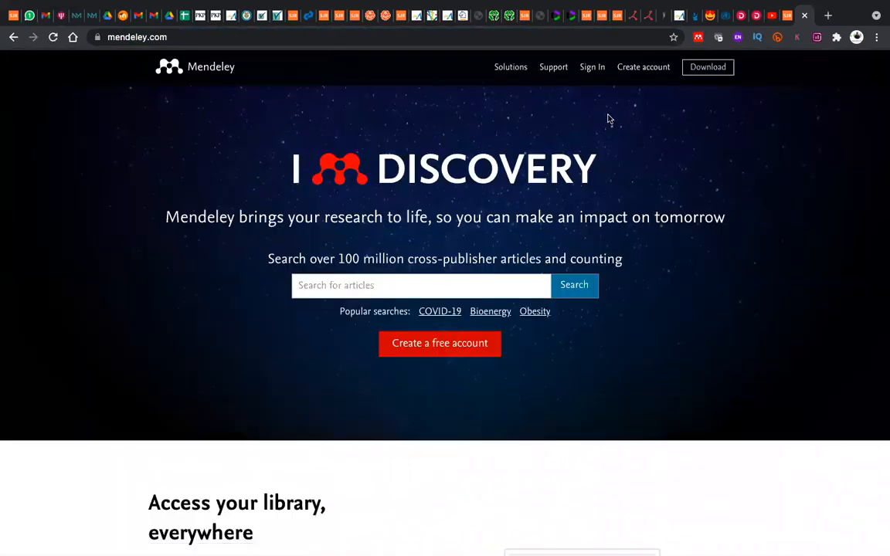
- Sign in to Mendeley with the saved account credentials and open the online library
{"action": "left_click", "coordinate": [599, 70]}
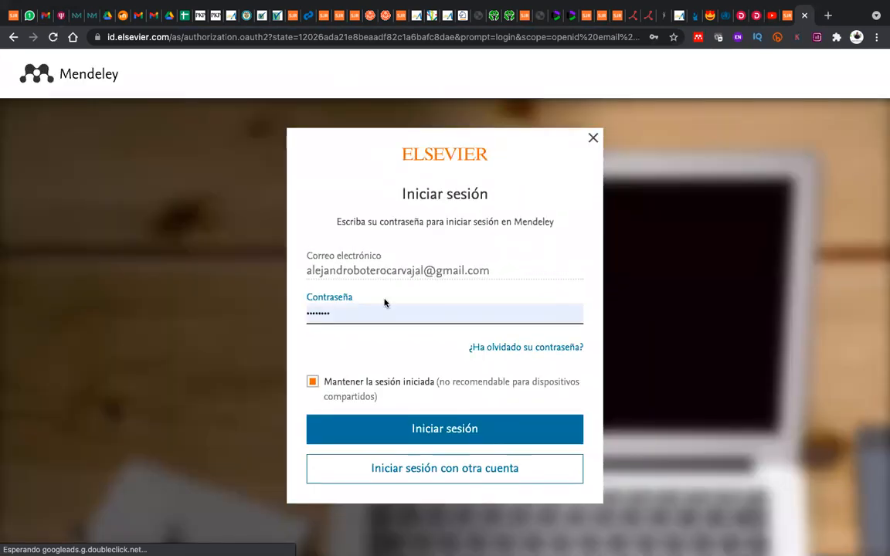
{"action": "left_click", "coordinate": [435, 434]}
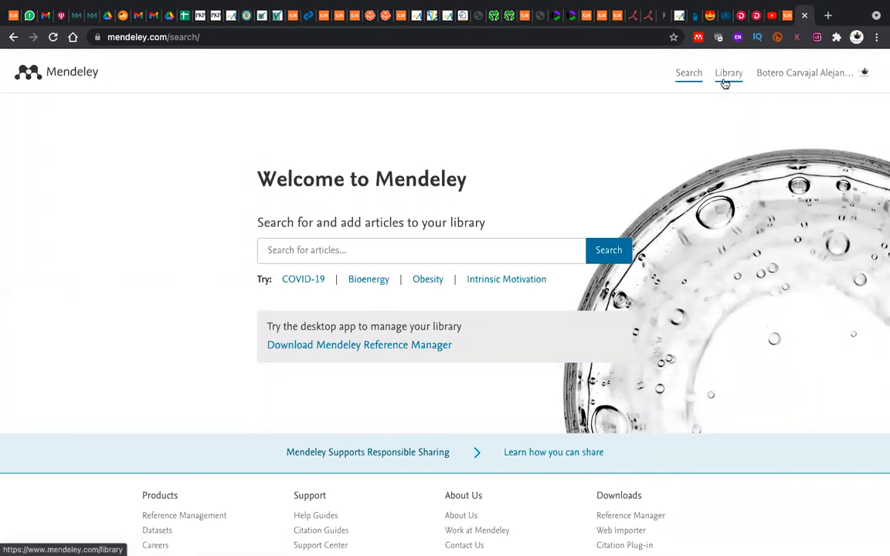
{"action": "left_click", "coordinate": [728, 74]}
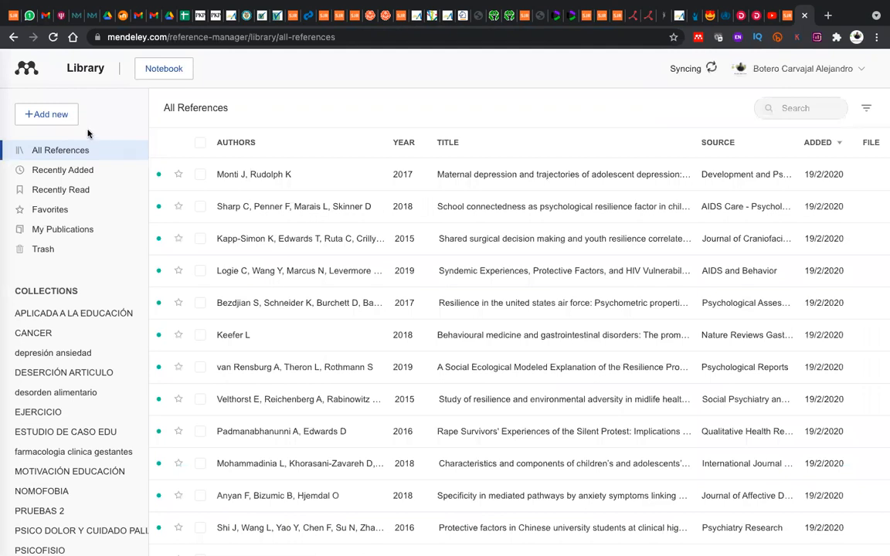
- Open the EJERCICIO collection in the online library and compare its contents with the sync progress in Mendeley Desktop
{"action": "scroll", "coordinate": [68, 337], "scroll_direction": "down", "scroll_amount": 2}
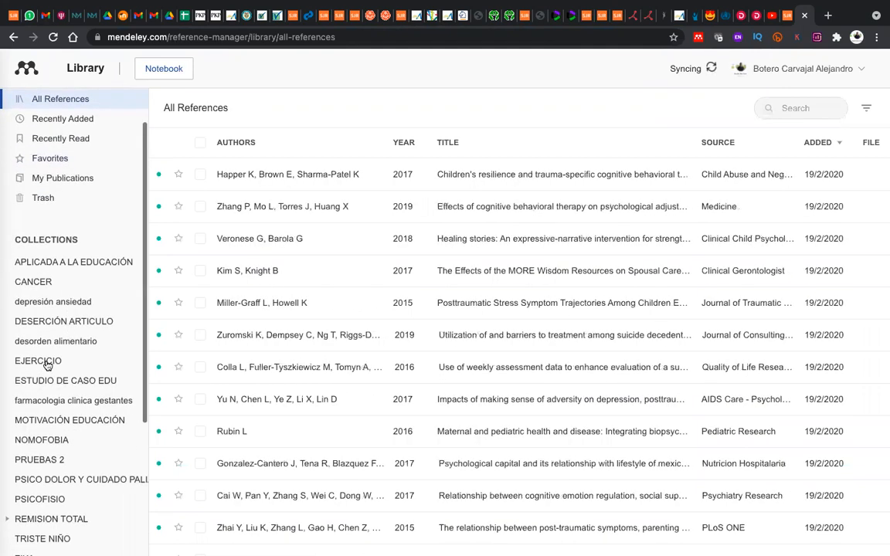
{"action": "left_click", "coordinate": [39, 361]}
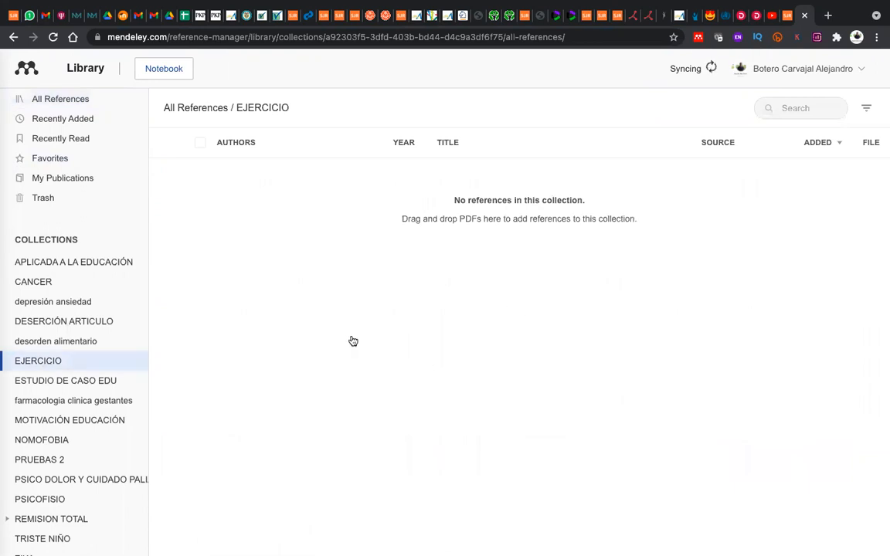
{"action": "key", "text": "ctrl+Left"}
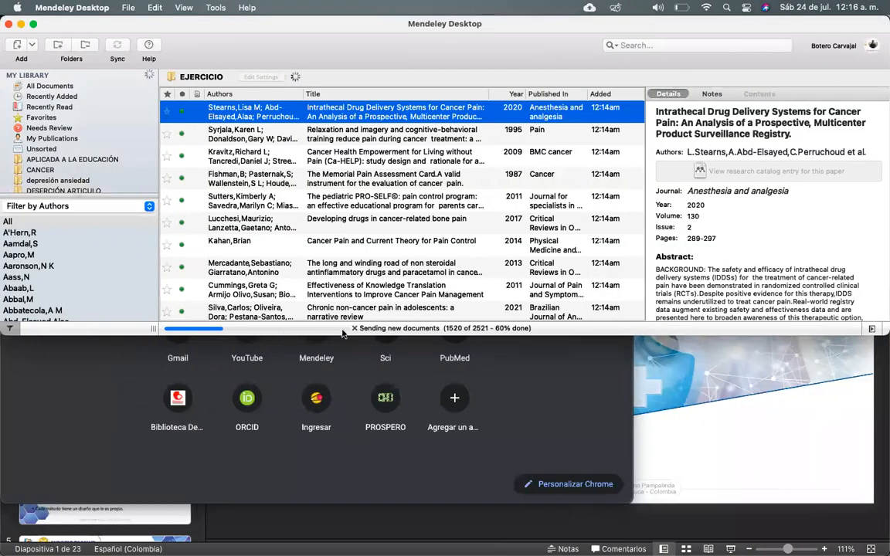
{"action": "key", "text": "ctrl+Right"}
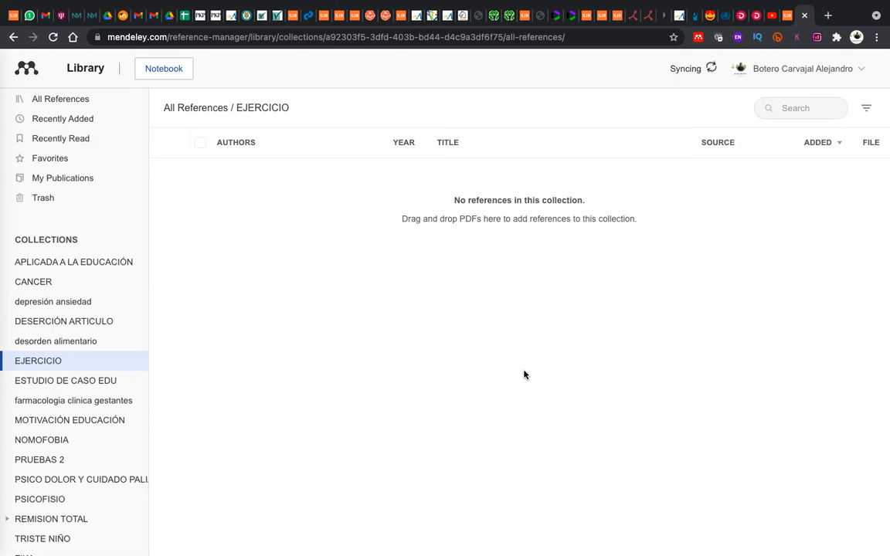
{"action": "key", "text": "ctrl+Left"}
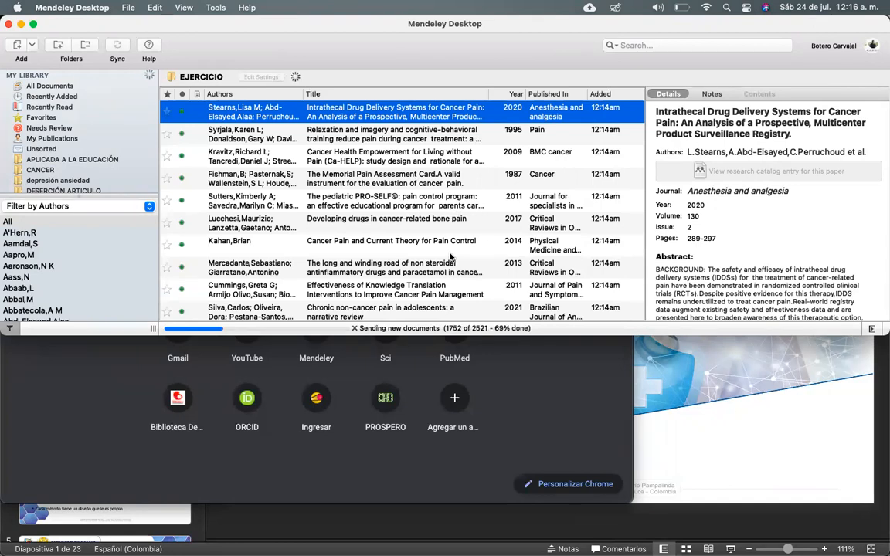
{"action": "key", "text": "ctrl+Right"}
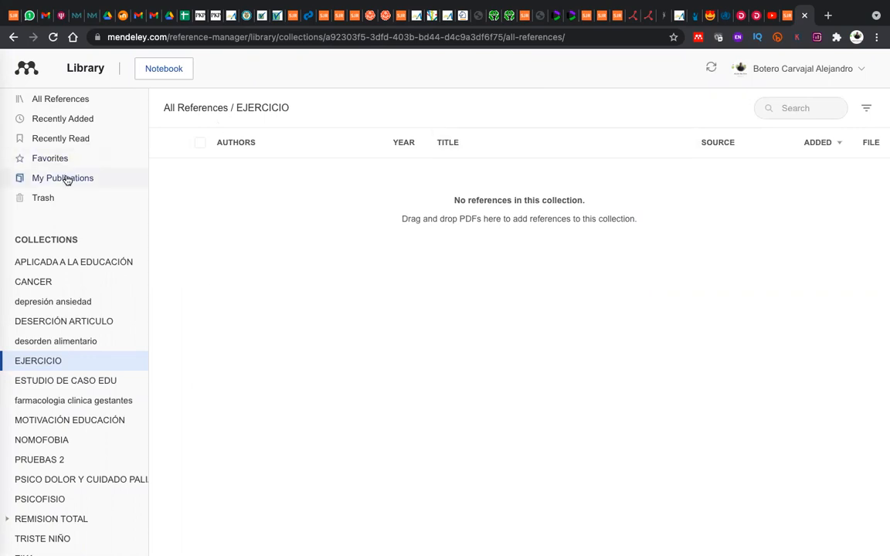
- Show all online references, look through the collections list, and compare the newly added references with Mendeley Desktop's sync progress
{"action": "left_click", "coordinate": [70, 103]}
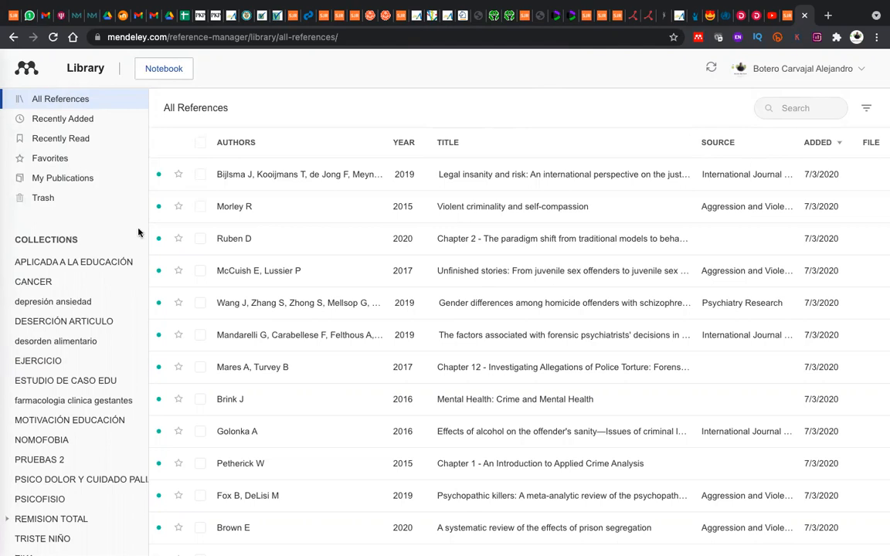
{"action": "scroll", "coordinate": [44, 433], "scroll_direction": "down", "scroll_amount": 2}
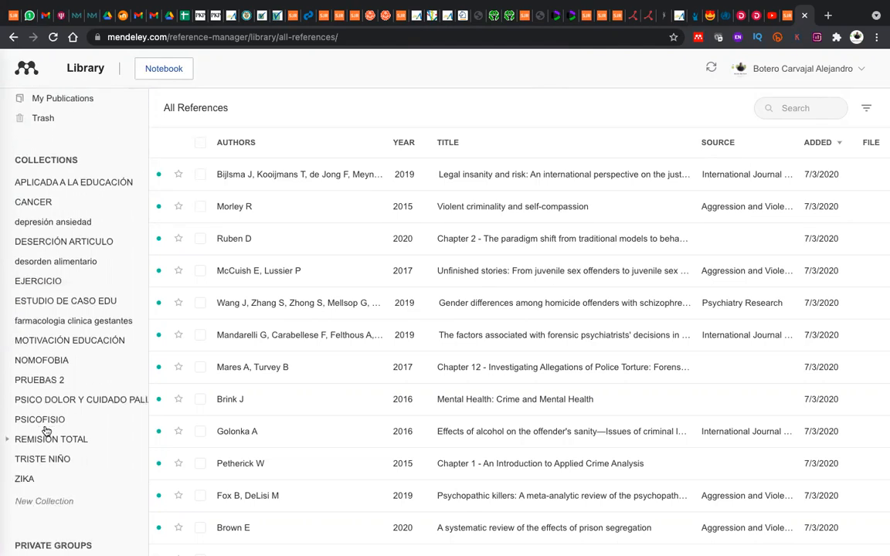
{"action": "scroll", "coordinate": [47, 431], "scroll_direction": "up", "scroll_amount": 3}
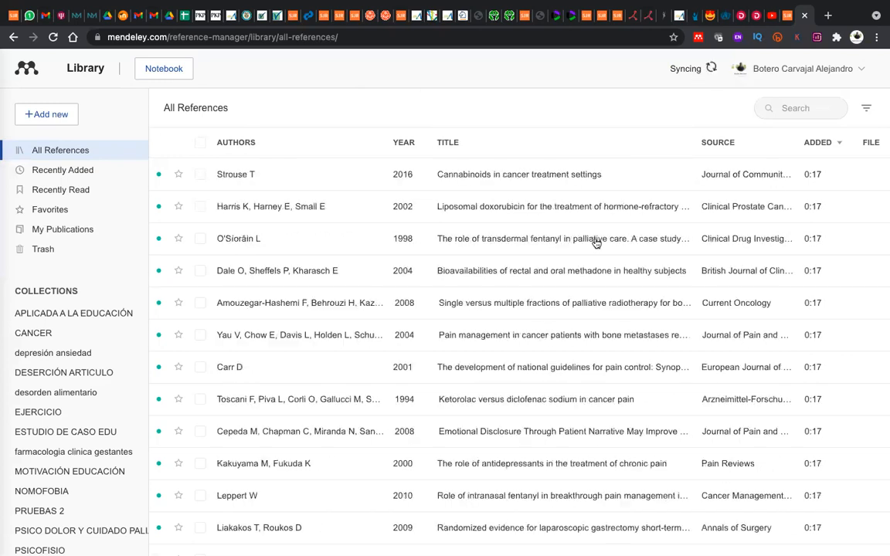
{"action": "key", "text": "ctrl+Left"}
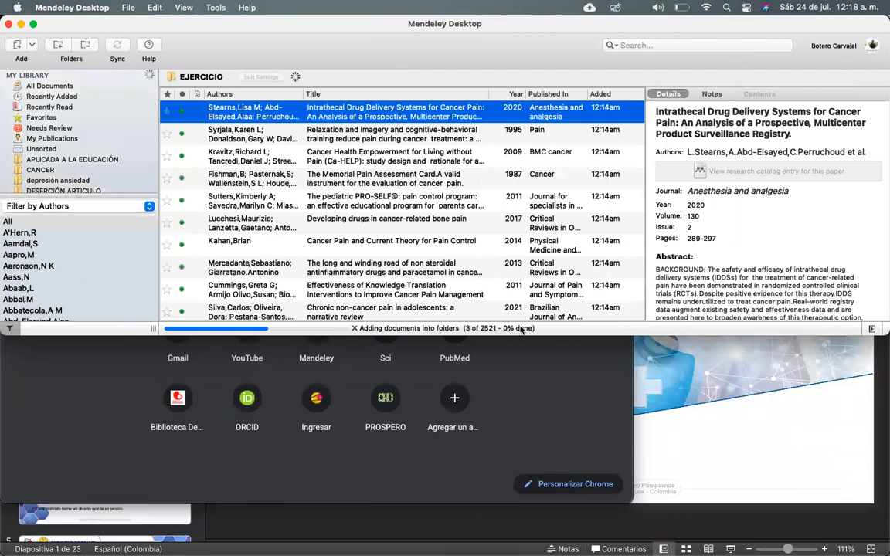
{"action": "key", "text": "ctrl+Right"}
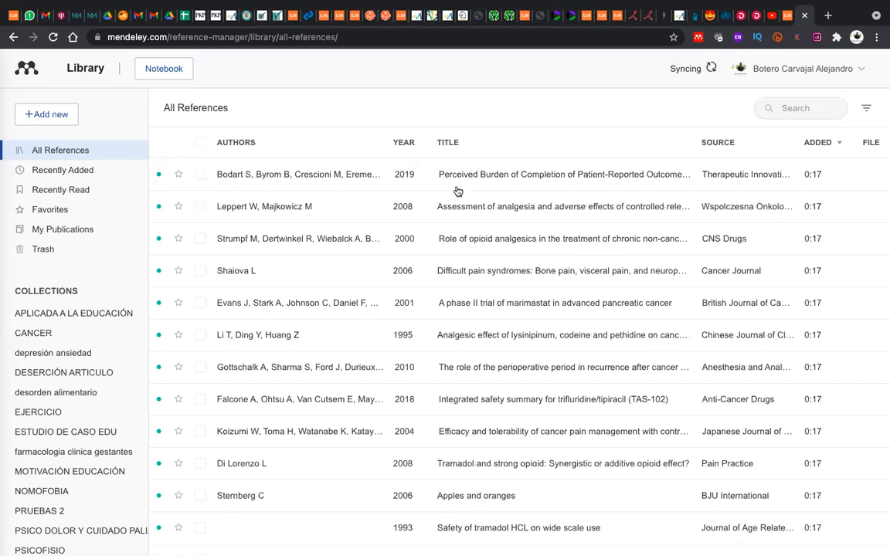
{"action": "key", "text": "ctrl+Left"}
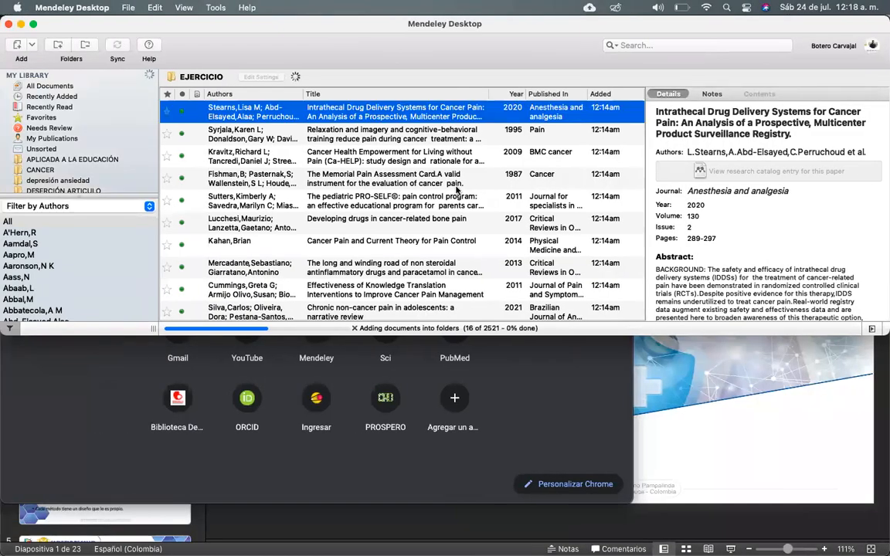
{"action": "key", "text": "ctrl+Right"}
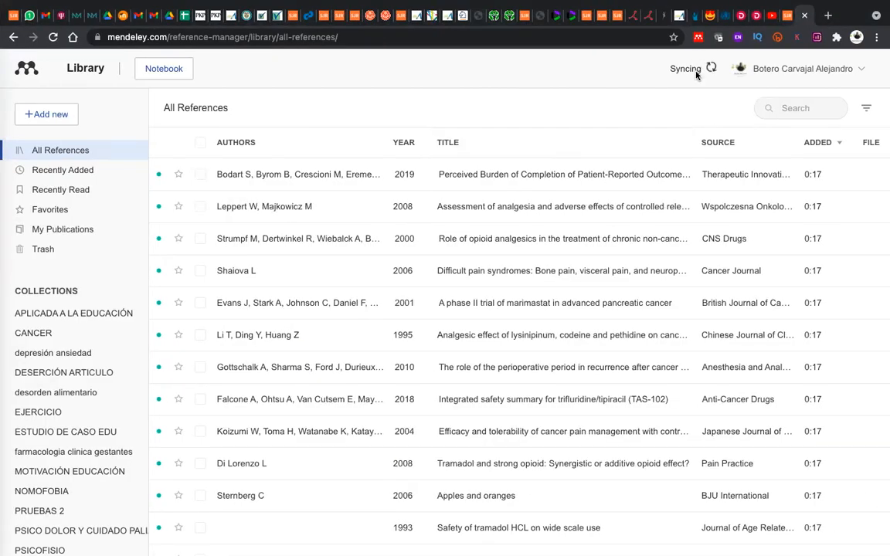
{"action": "key", "text": "ctrl+Left"}
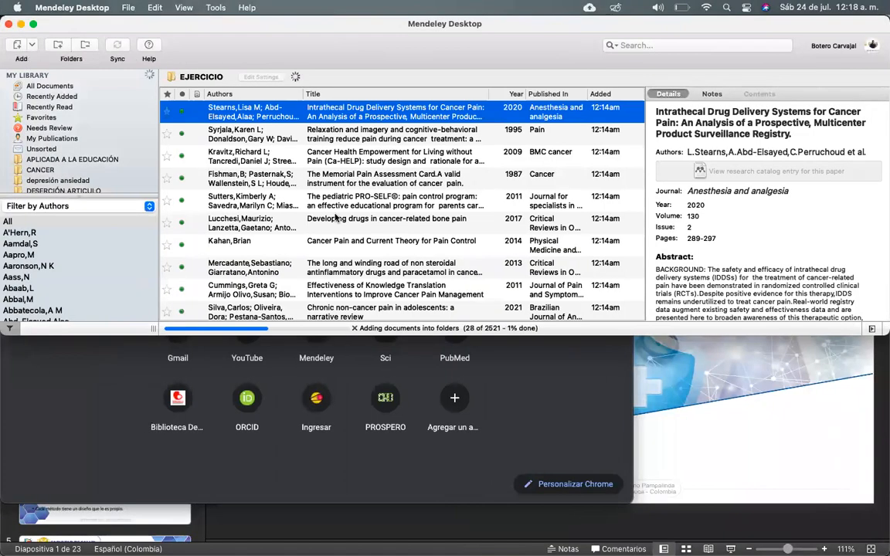
{"action": "key", "text": "ctrl+Right"}
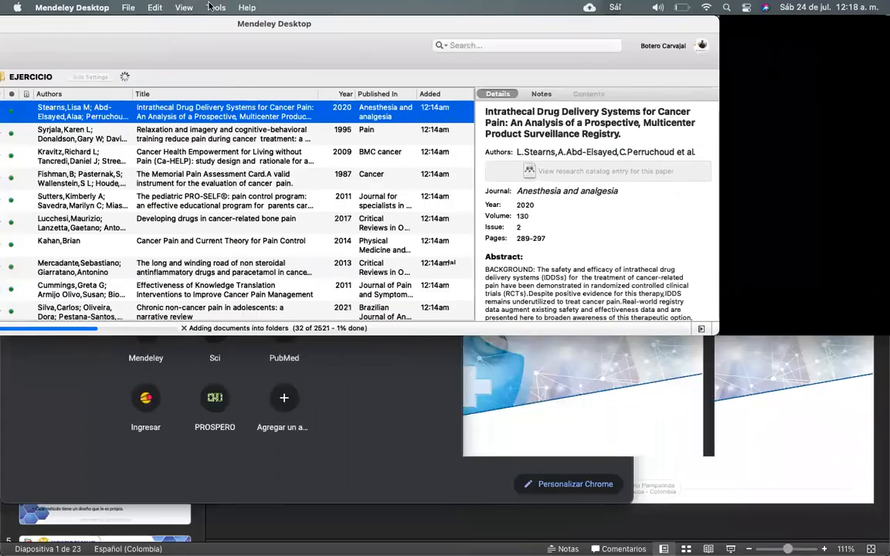
- Return to the online library in Chrome and review the collections list and the options for adding new references
{"action": "left_click", "coordinate": [443, 143]}
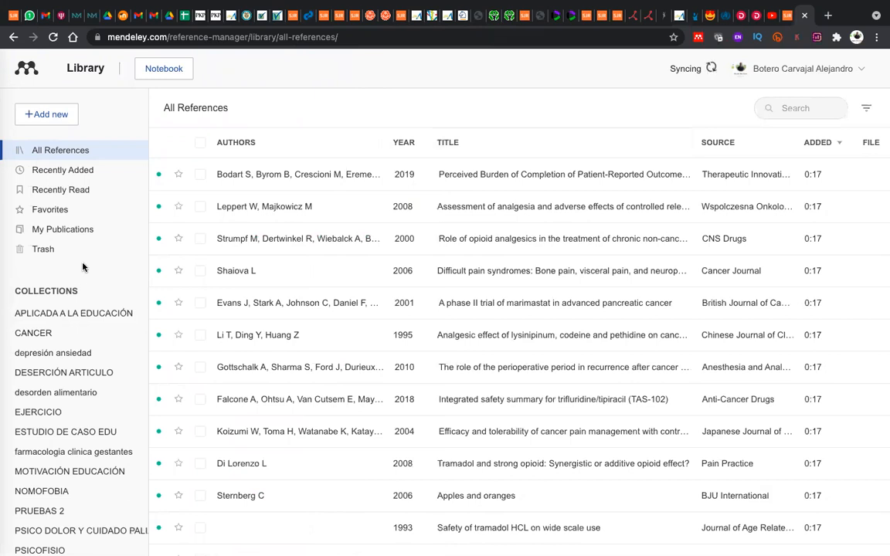
{"action": "scroll", "coordinate": [84, 266], "scroll_direction": "down", "scroll_amount": 5}
{"action": "scroll", "coordinate": [83, 266], "scroll_direction": "up", "scroll_amount": 5}
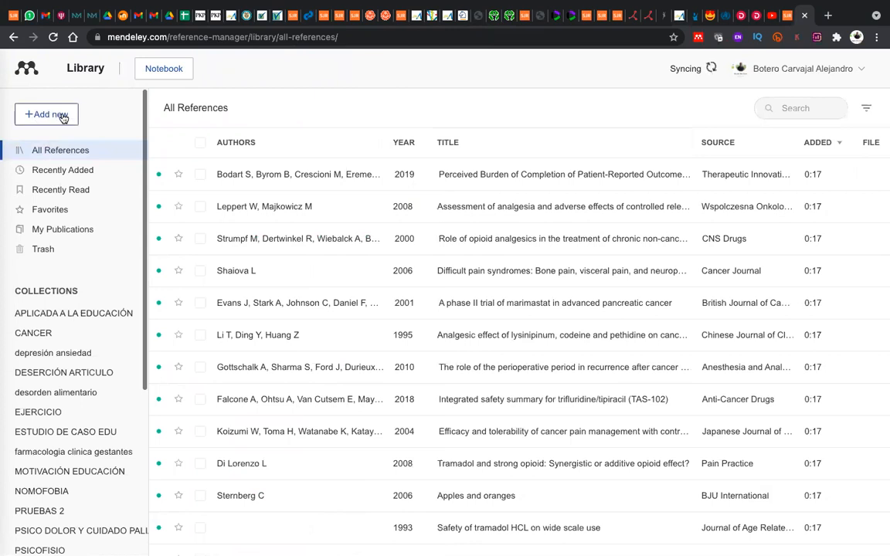
{"action": "left_click", "coordinate": [59, 120]}
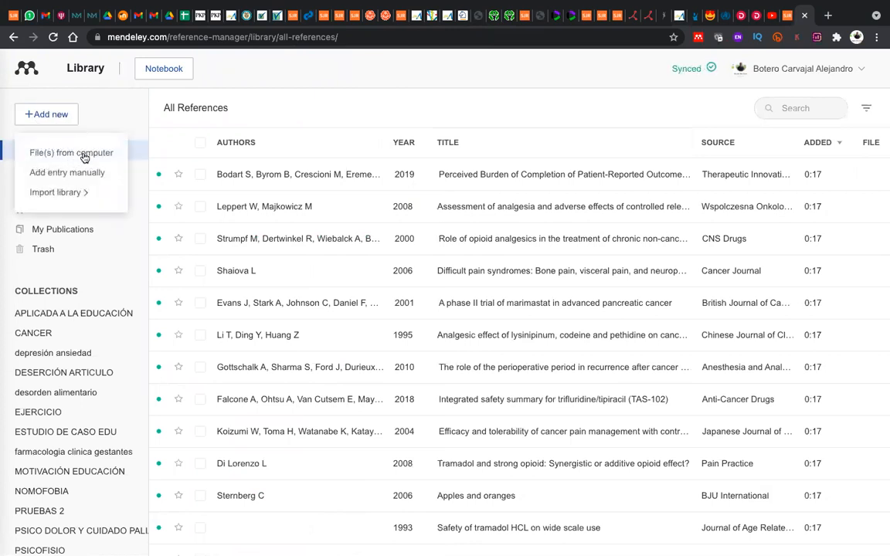
{"action": "mouse_move", "coordinate": [77, 193]}
- Synchronise the online Mendeley library again while showing all references
{"action": "left_click", "coordinate": [711, 69]}
{"action": "left_click", "coordinate": [91, 71]}
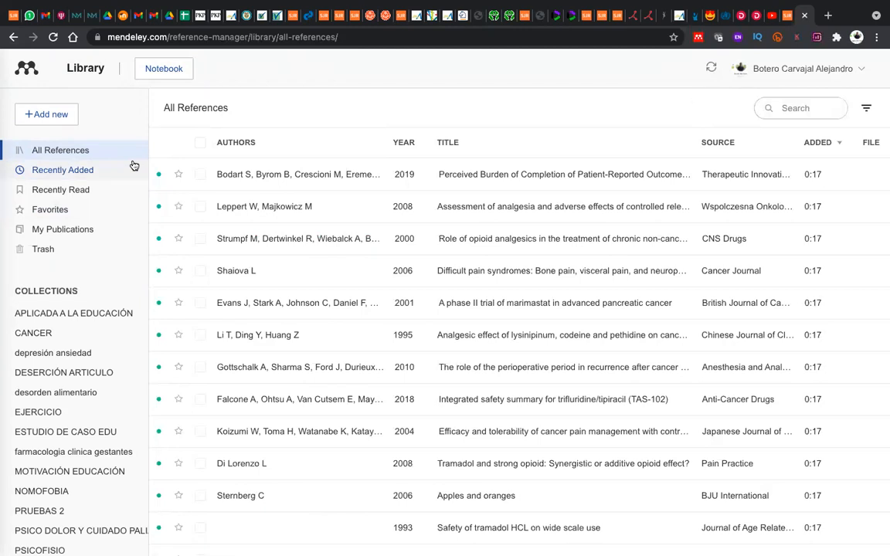
{"action": "left_click", "coordinate": [283, 139]}
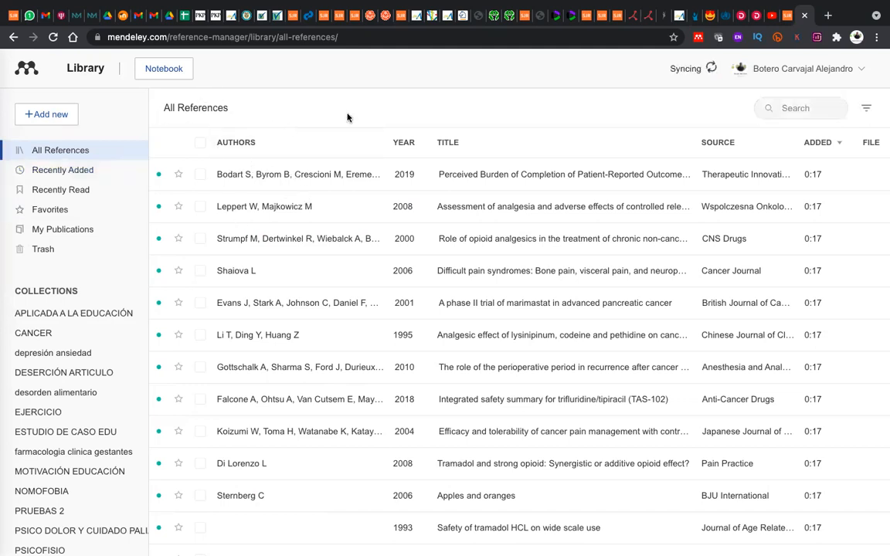
{"action": "left_click", "coordinate": [540, 147]}
{"action": "left_click", "coordinate": [468, 148]}
- Go back to the EJERCICIO collection, and leave the online library for Mendeley's article search page
{"action": "left_click", "coordinate": [14, 38]}
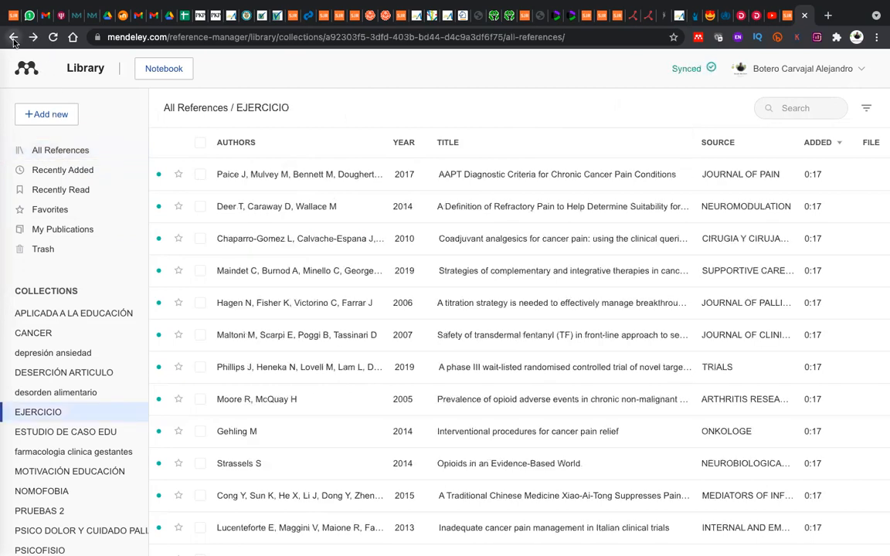
{"action": "left_click", "coordinate": [270, 37]}
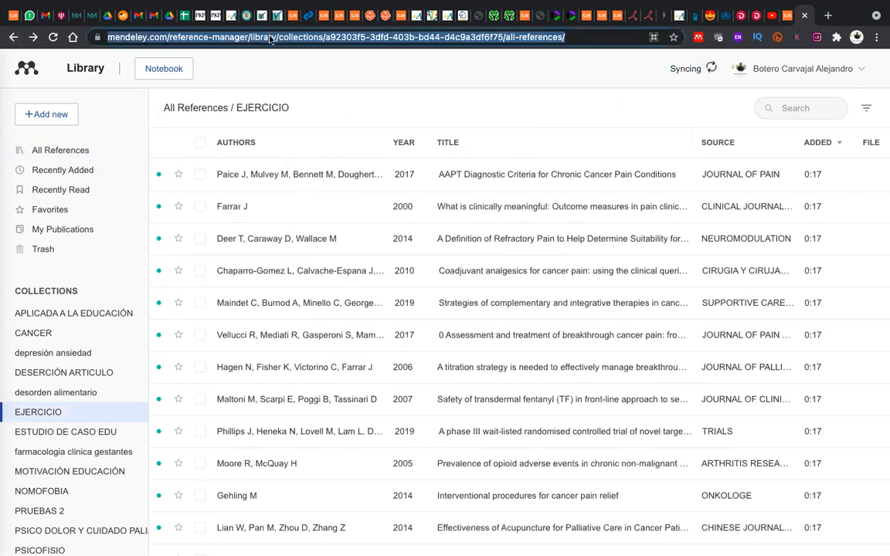
{"action": "type", "text": "MENDE"}
{"action": "key", "text": "Return"}
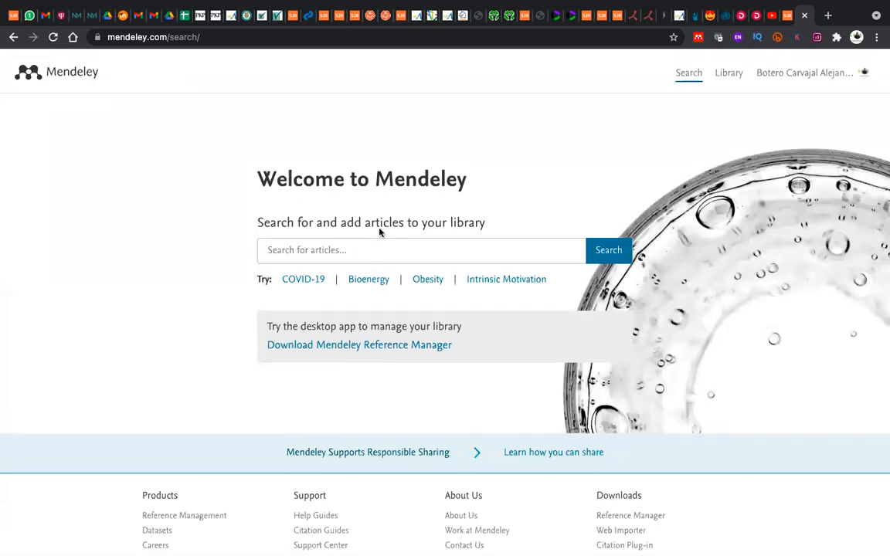
- Search the Mendeley article catalogue for the exact phrase "CANCER PAIN" in quotation marks
{"action": "left_click", "coordinate": [309, 248]}
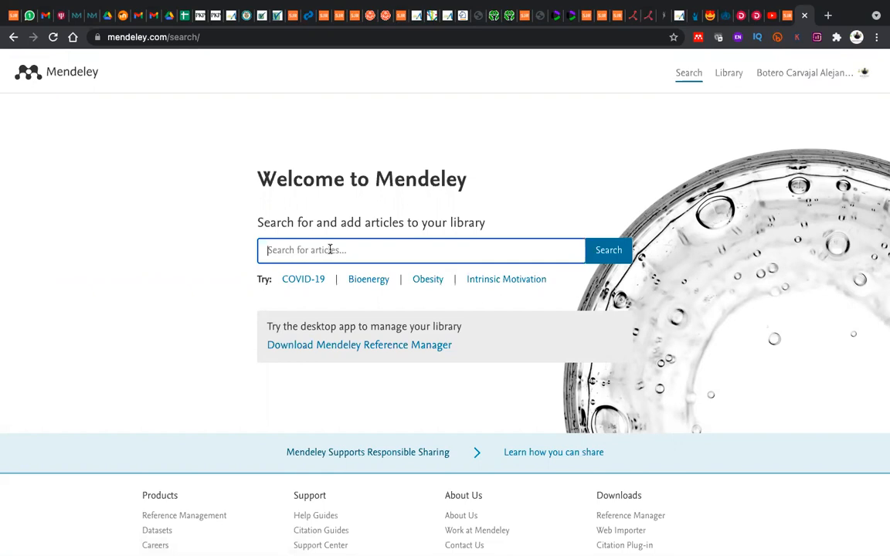
{"action": "type", "text": "CANCER PAIN"}
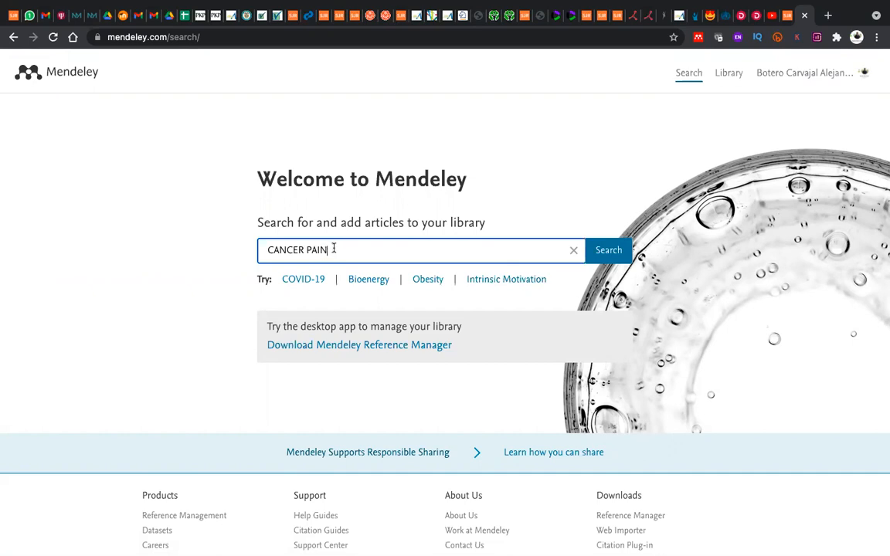
{"action": "key", "text": "BackSpace"}
{"action": "key", "text": "BackSpace"}
{"action": "key", "text": "BackSpace"}
{"action": "key", "text": "BackSpace"}
{"action": "key", "text": "BackSpace"}
{"action": "key", "text": "BackSpace"}
{"action": "type", "text": "R PAIN\""}
{"action": "left_click", "coordinate": [268, 250]}
{"action": "type", "text": "\""}
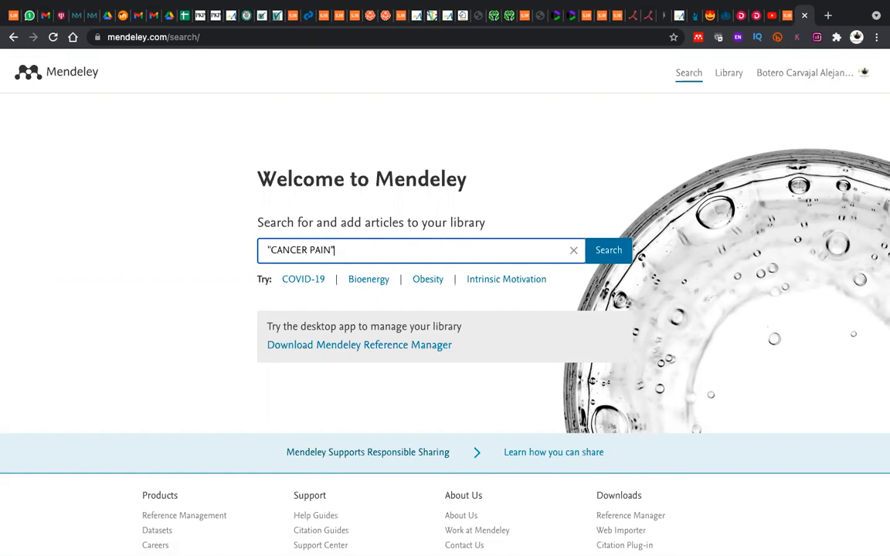
{"action": "left_click", "coordinate": [614, 254]}
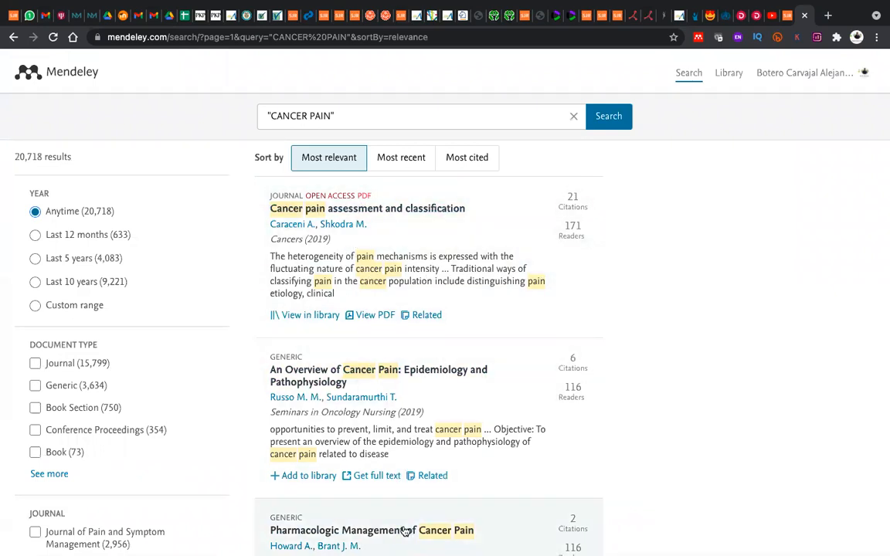
- Sort the article results by most cited and look through the listed papers and the journal, author and access type filters
{"action": "scroll", "coordinate": [410, 513], "scroll_direction": "down", "scroll_amount": 2}
{"action": "scroll", "coordinate": [411, 514], "scroll_direction": "up", "scroll_amount": 2}
{"action": "left_click", "coordinate": [479, 166]}
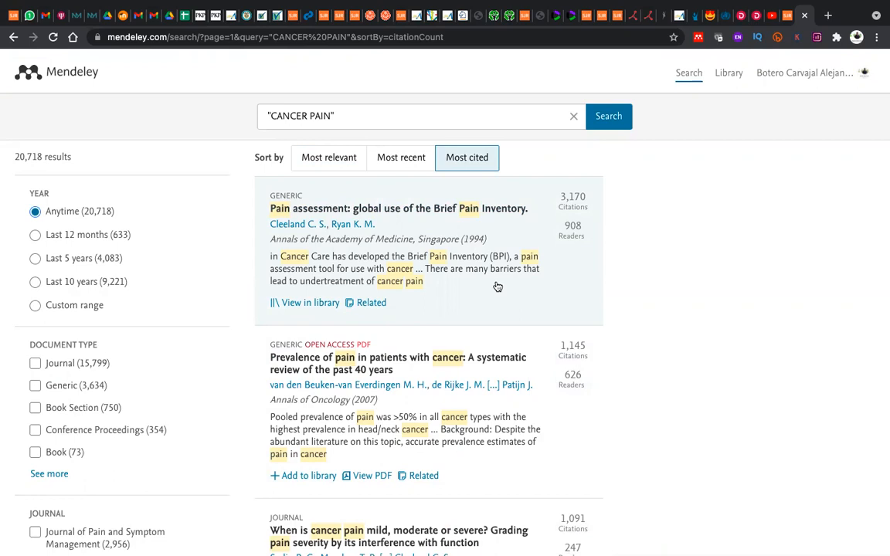
{"action": "scroll", "coordinate": [397, 295], "scroll_direction": "down", "scroll_amount": 1}
{"action": "scroll", "coordinate": [201, 327], "scroll_direction": "down", "scroll_amount": 5}
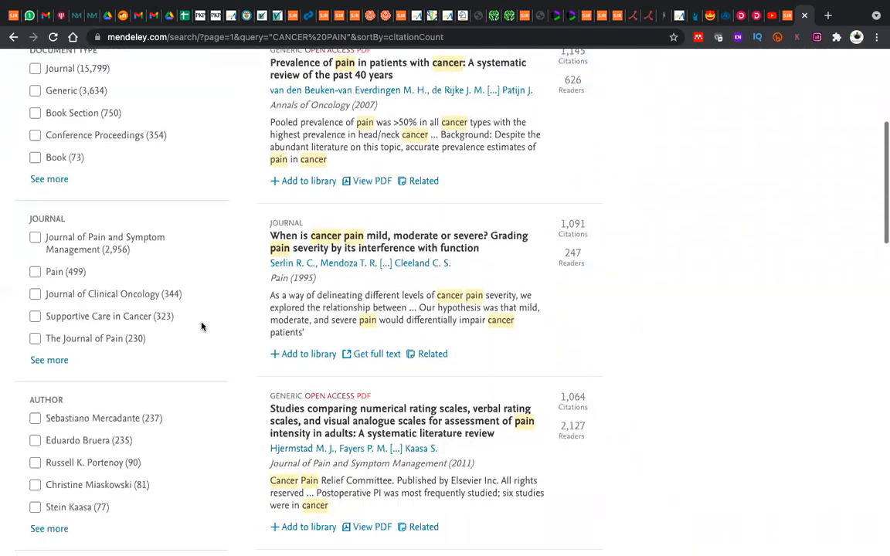
{"action": "scroll", "coordinate": [201, 326], "scroll_direction": "down", "scroll_amount": 4}
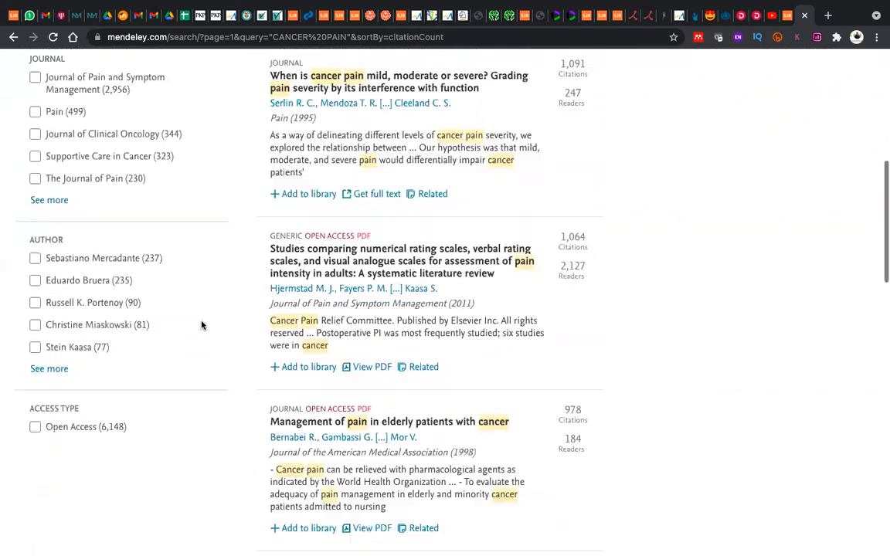
{"action": "scroll", "coordinate": [201, 325], "scroll_direction": "up", "scroll_amount": 8}
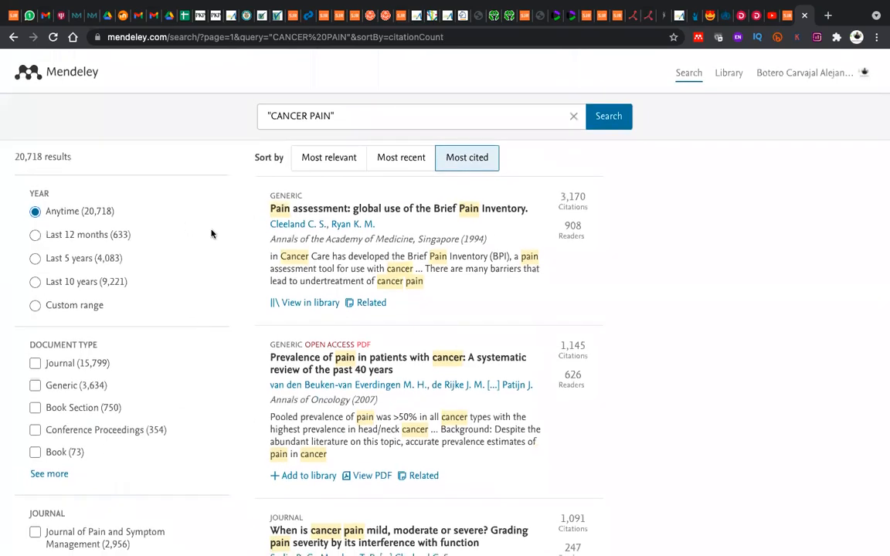